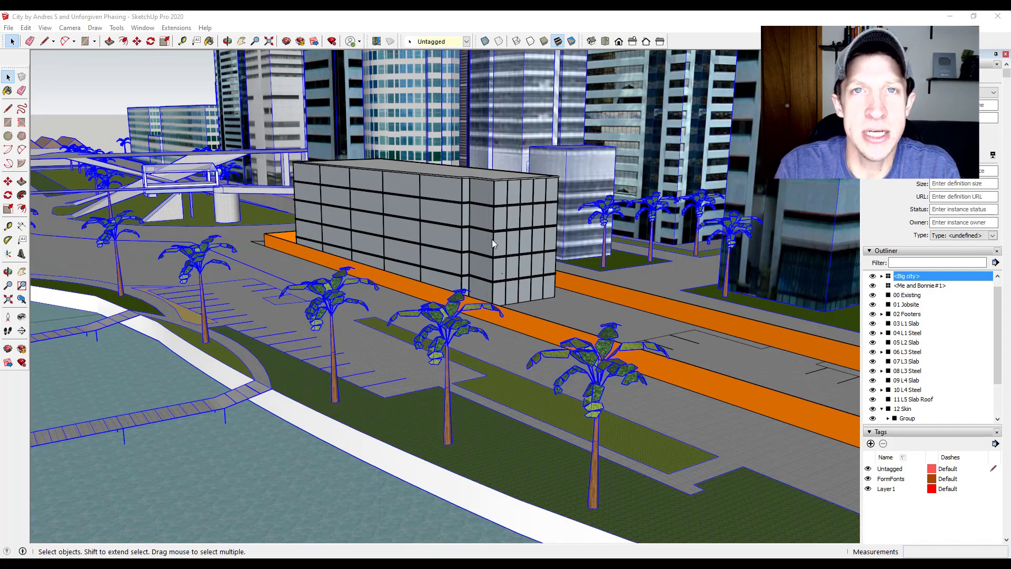
- Examine the gray building, its orange-fenced jobsite and the surrounding city model from several distances and angles
scroll(492, 239, "down", 2)
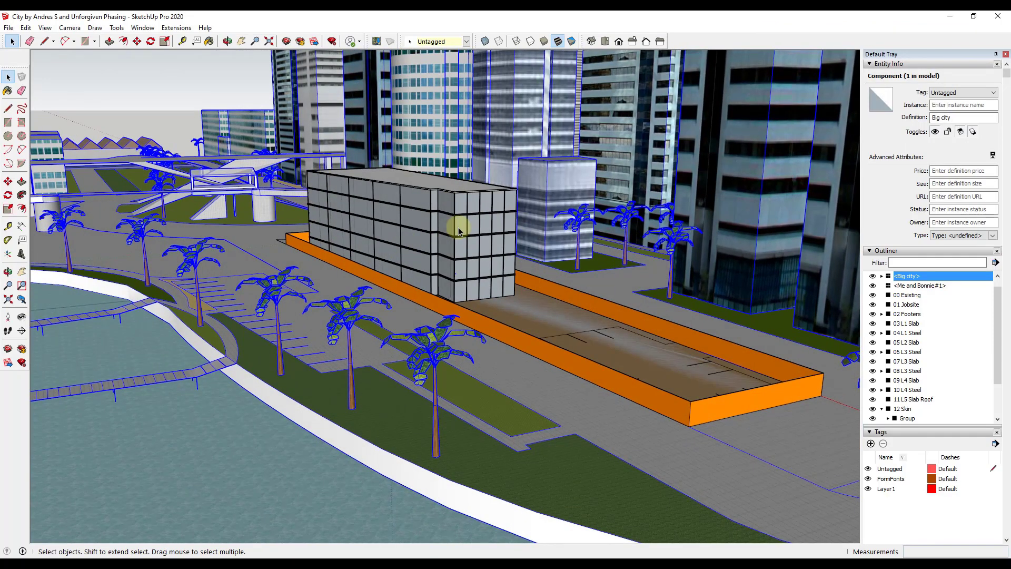
scroll(429, 253, "up", 4)
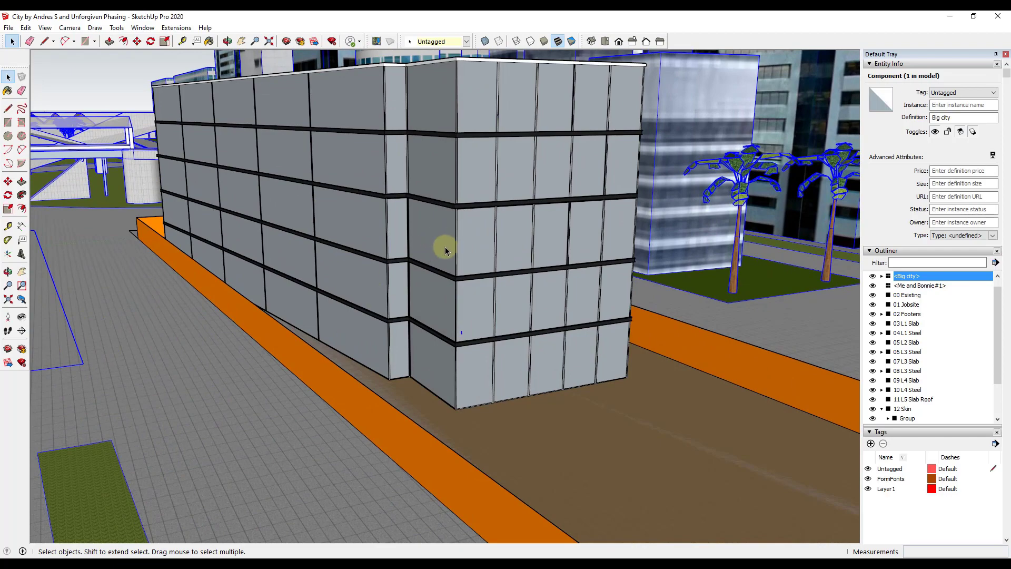
scroll(447, 253, "down", 3)
scroll(354, 173, "down", 2)
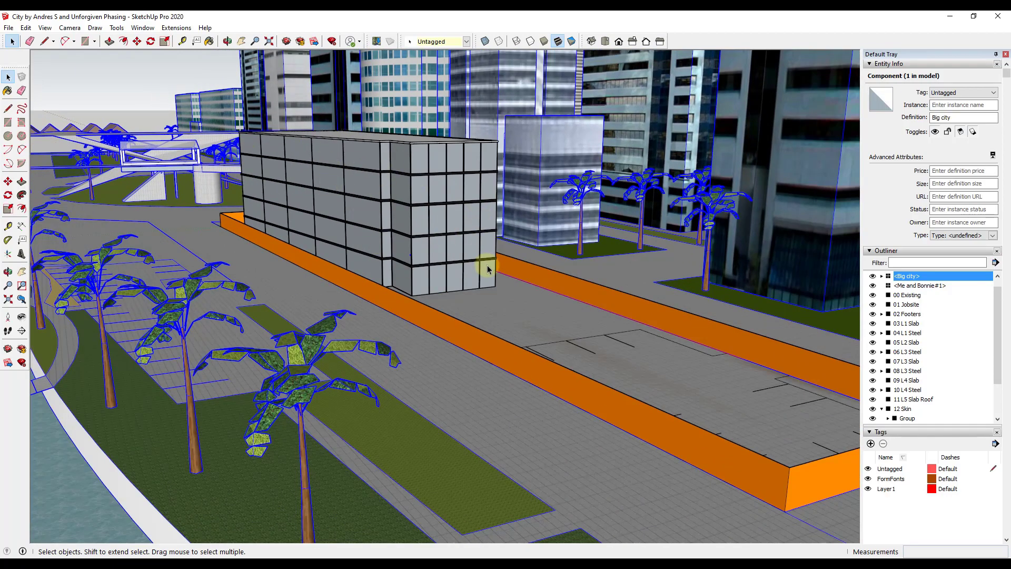
scroll(390, 244, "down", 6)
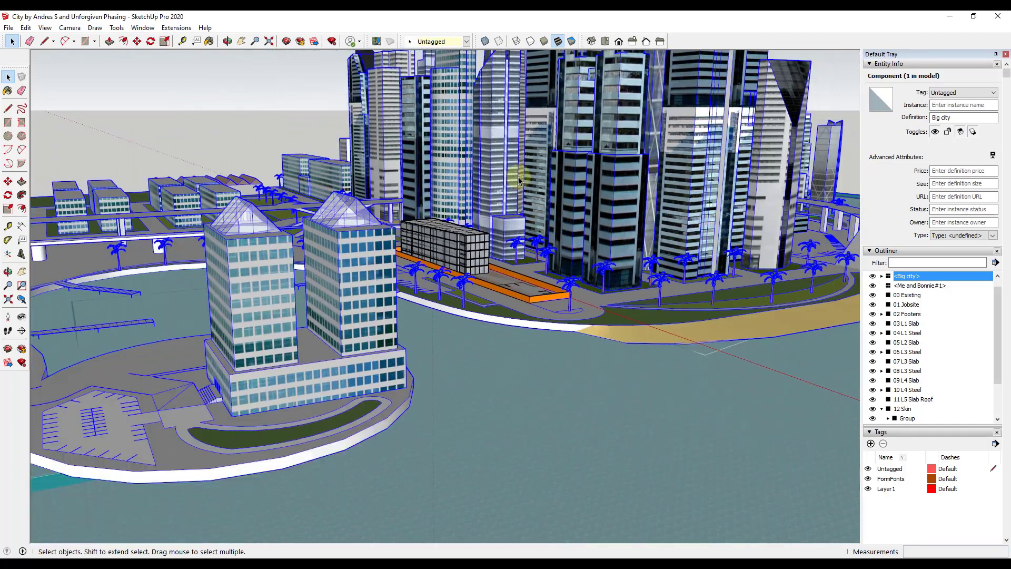
middle_click_drag(519, 180, 515, 245)
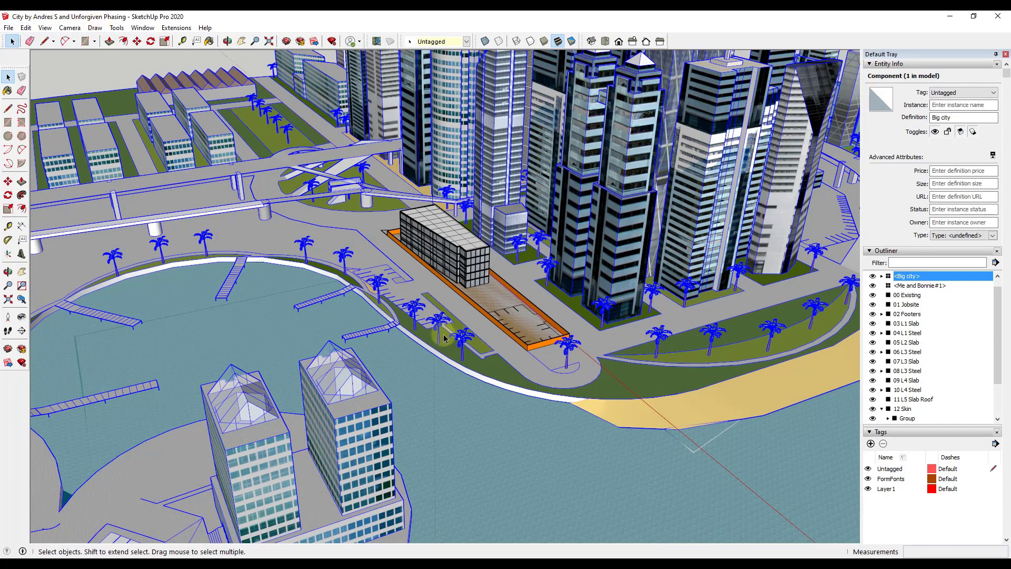
scroll(444, 334, "up", 8)
middle_click_drag(496, 304, 514, 271)
scroll(514, 271, "up", 8)
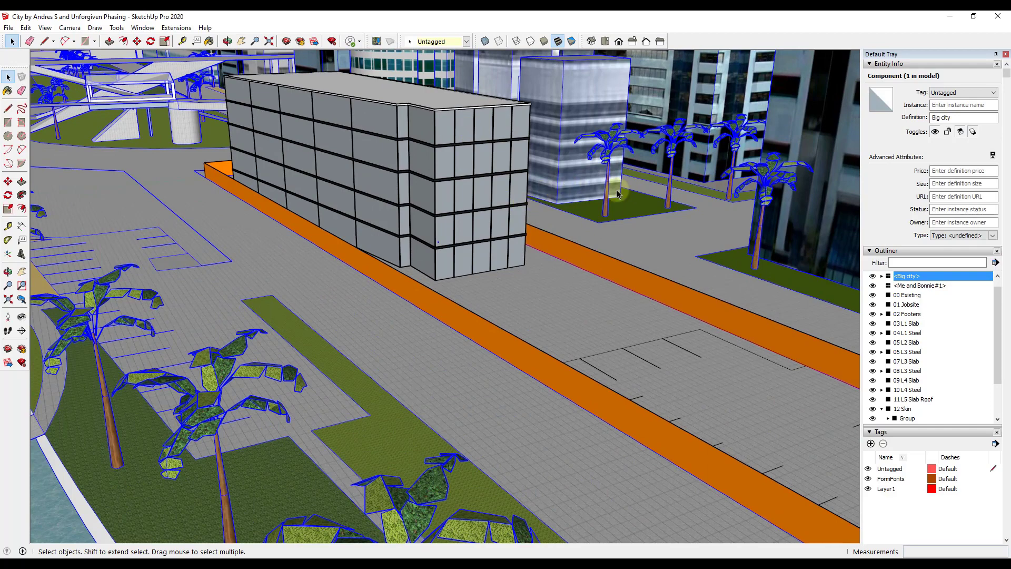
middle_click_drag(574, 177, 541, 186)
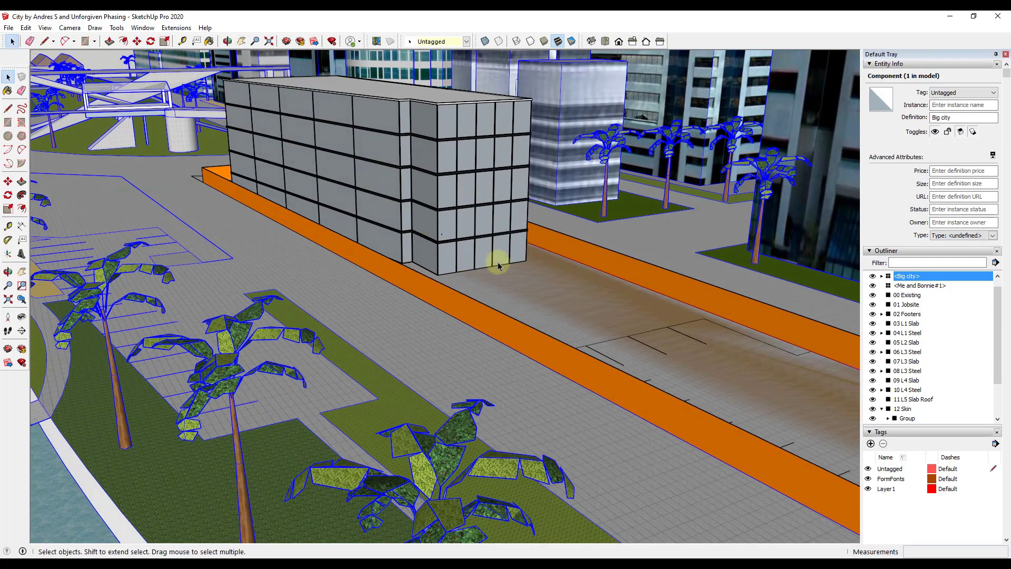
- Hide the building's construction groups one by one, from 12 Skin down to 07 L3 Slab
left_click(872, 410)
left_click(873, 400)
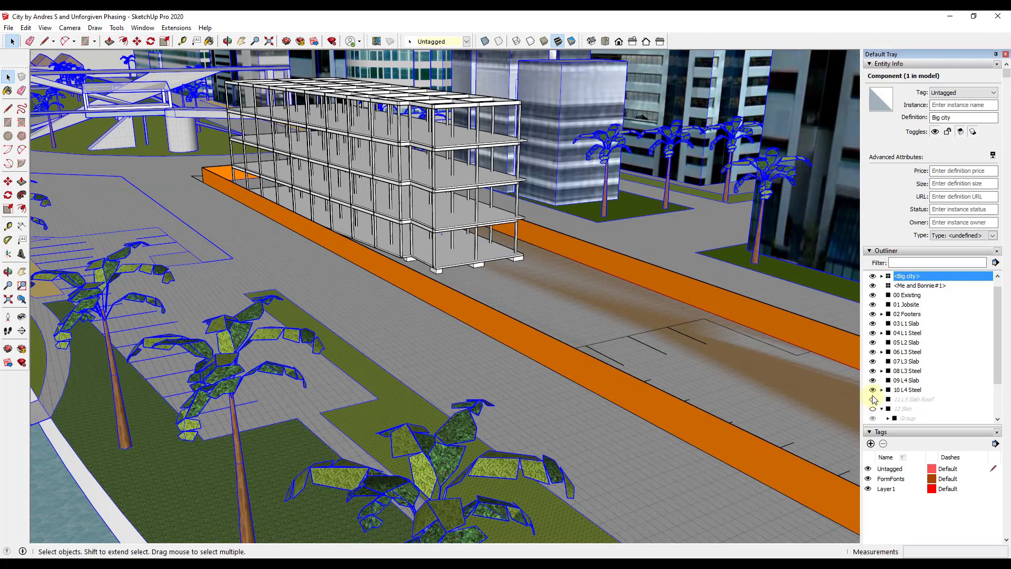
left_click(873, 390)
left_click(873, 390)
left_click(873, 390)
left_click(872, 381)
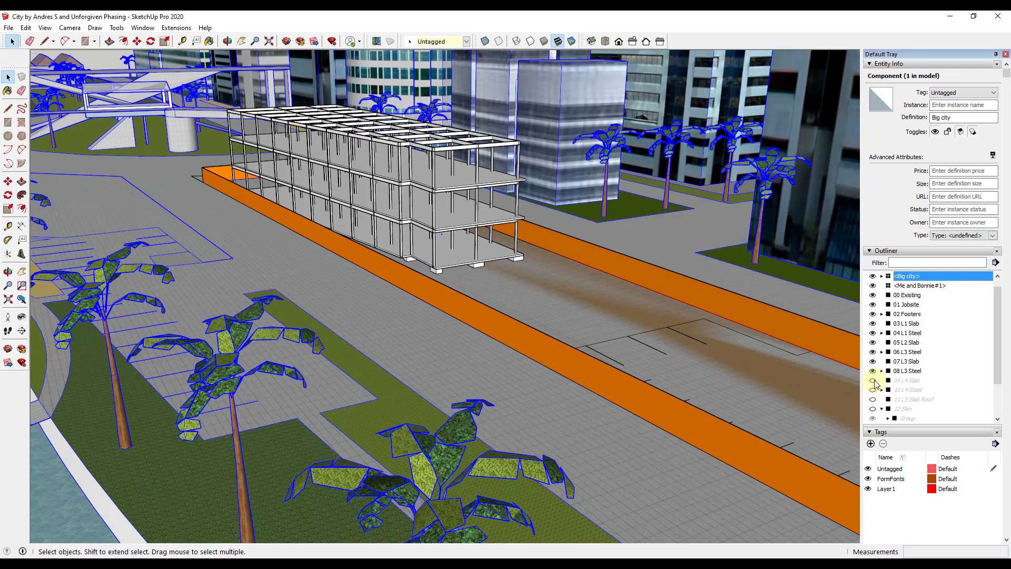
left_click(873, 372)
left_click(873, 362)
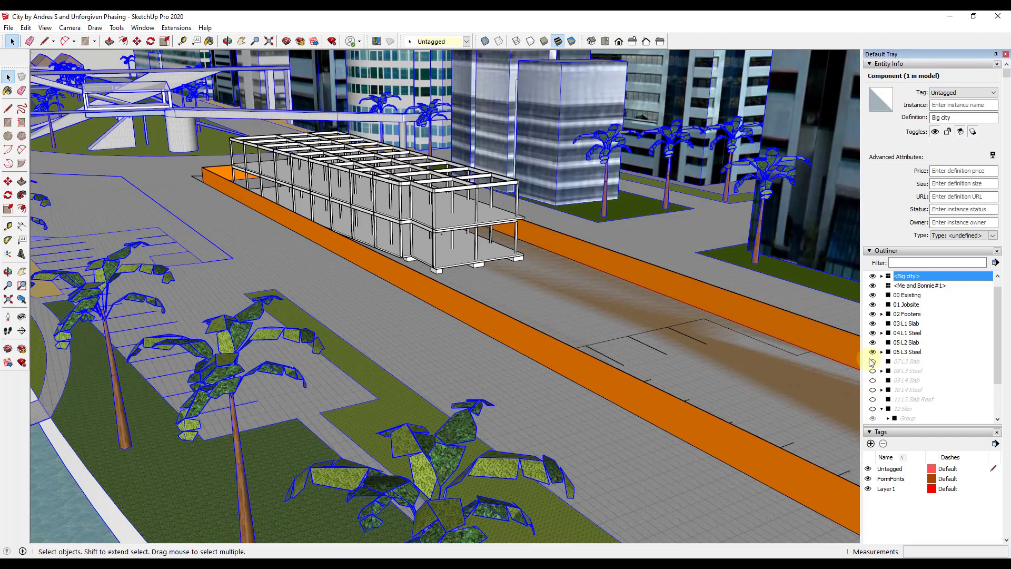
- Show the hidden construction groups again in building order, from 07 L3 Slab up to 12 Skin
scroll(367, 168, "up", 5)
middle_click_drag(382, 200, 414, 206)
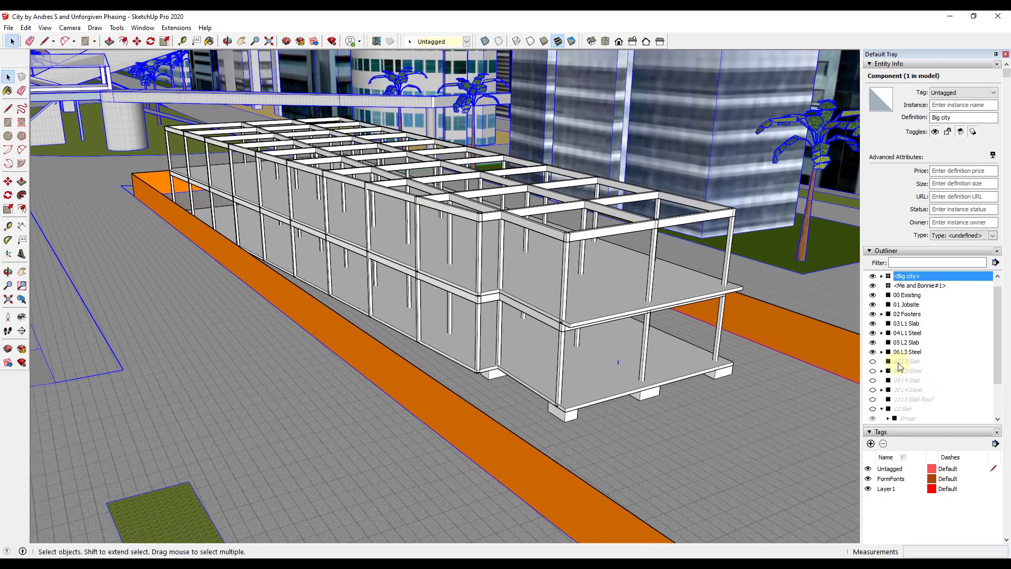
left_click(873, 362)
left_click(873, 371)
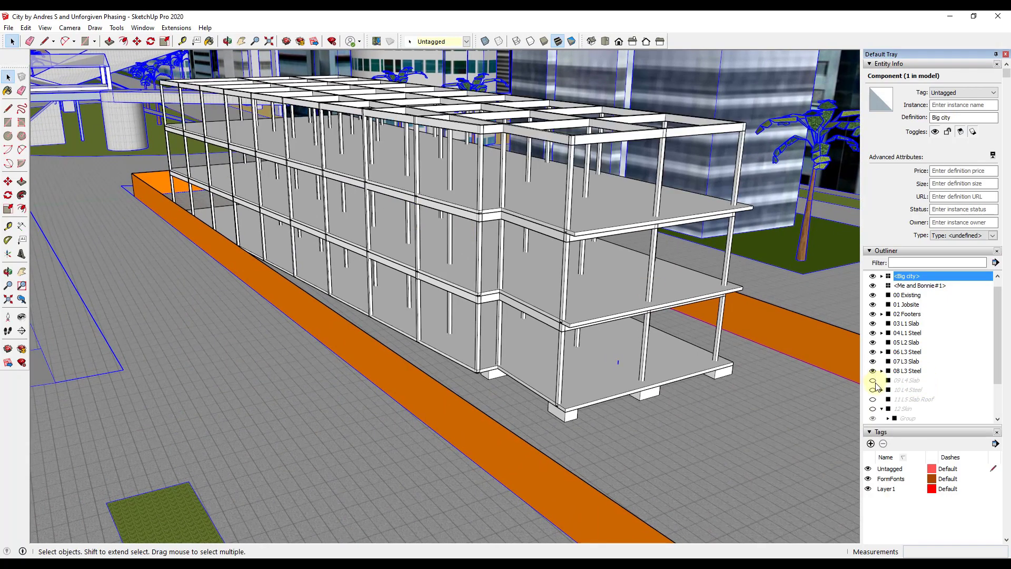
left_click(872, 381)
left_click(873, 390)
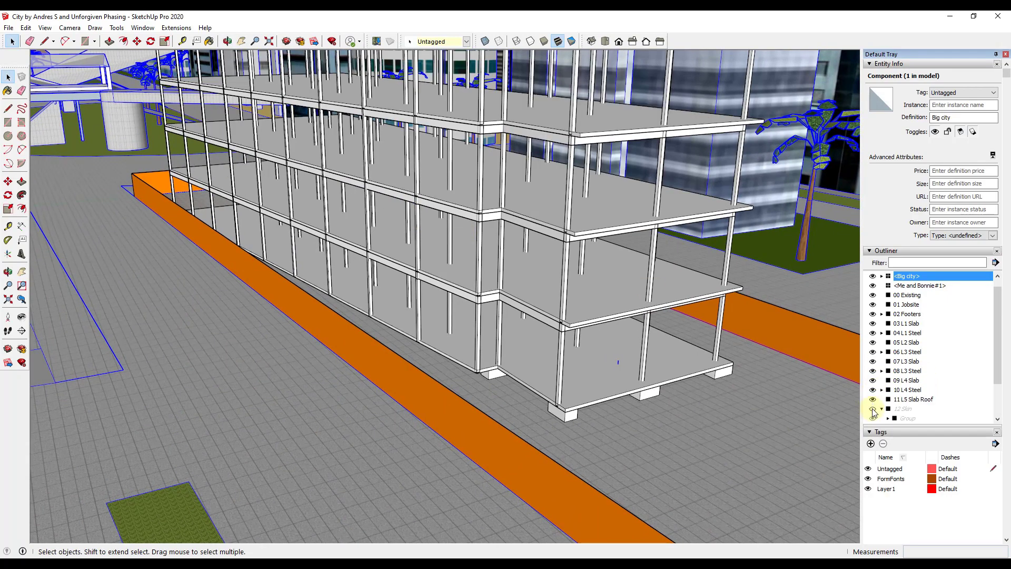
left_click(873, 410)
middle_click_drag(602, 339, 655, 384)
scroll(737, 358, "down", 3)
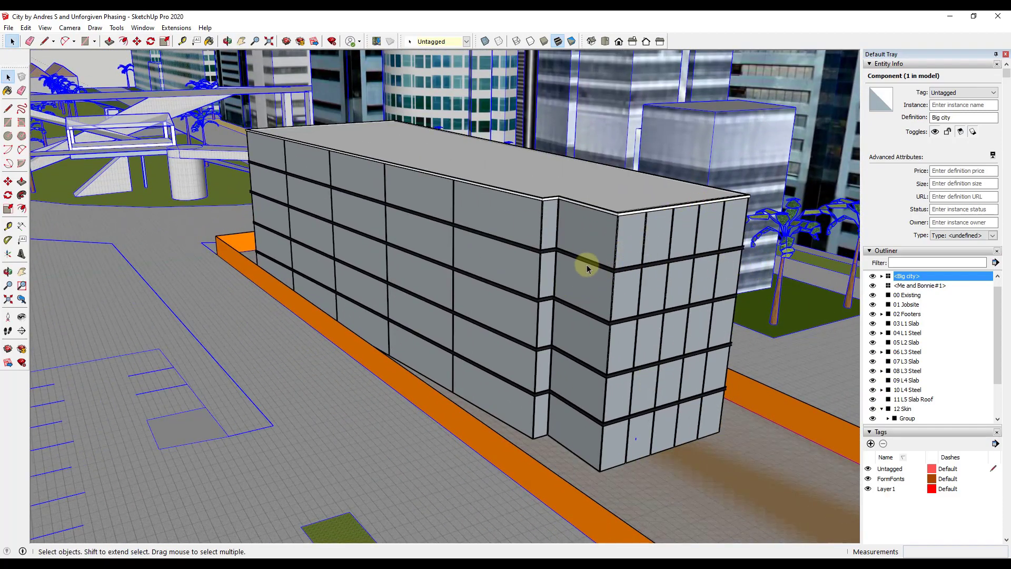
middle_click_drag(542, 233, 542, 219)
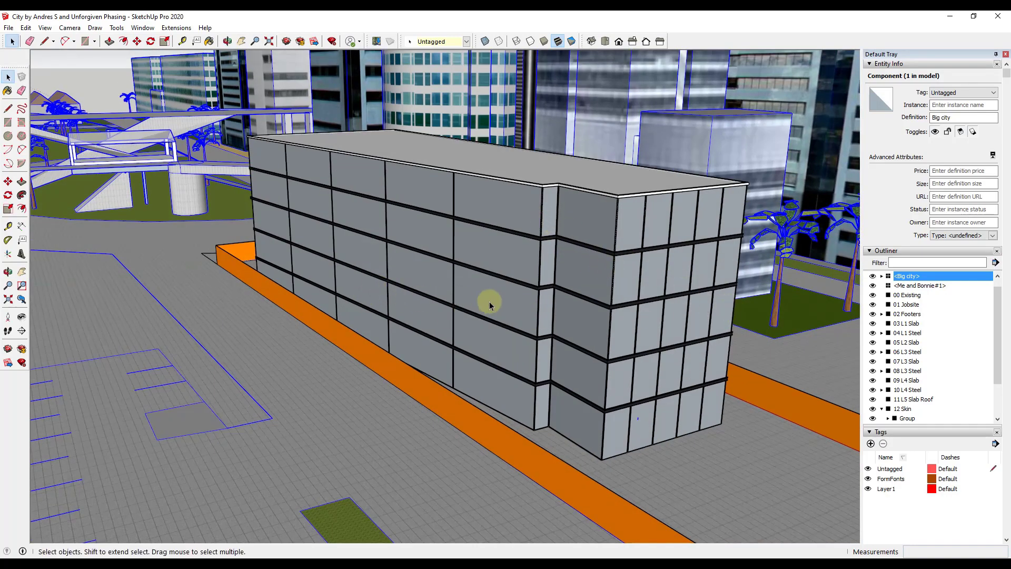
scroll(324, 228, "down", 5)
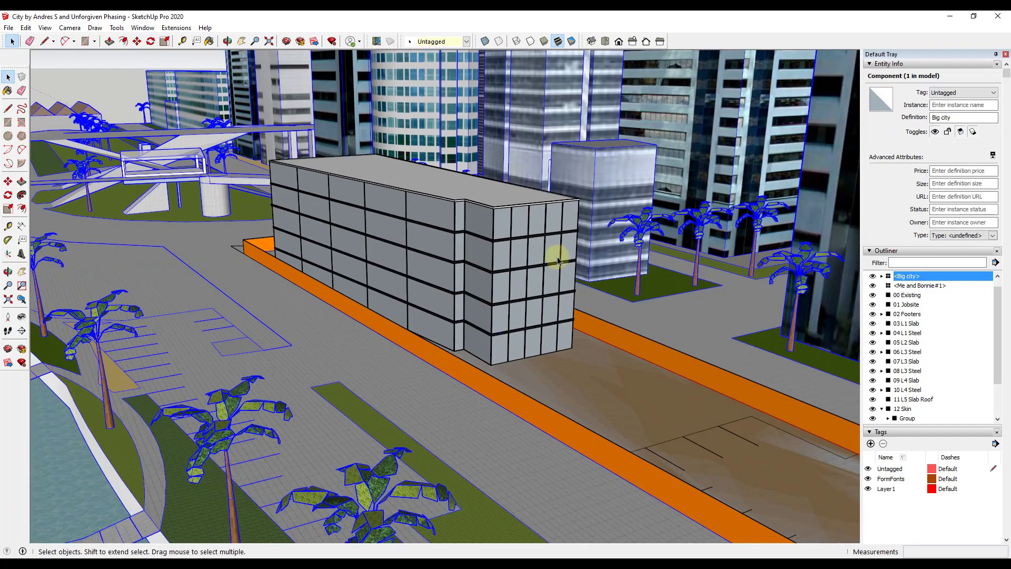
scroll(447, 245, "up", 4)
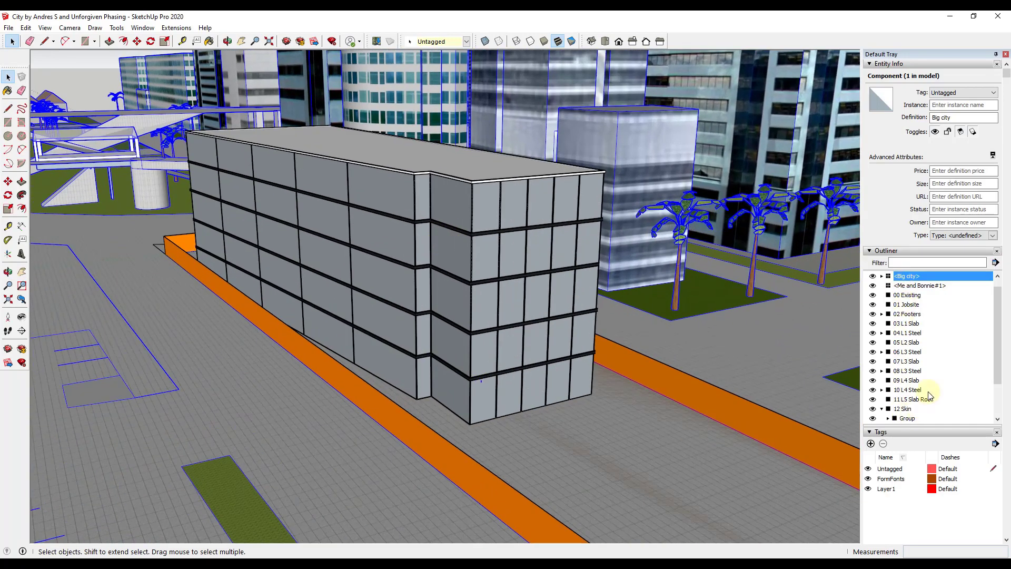
scroll(487, 258, "down", 3)
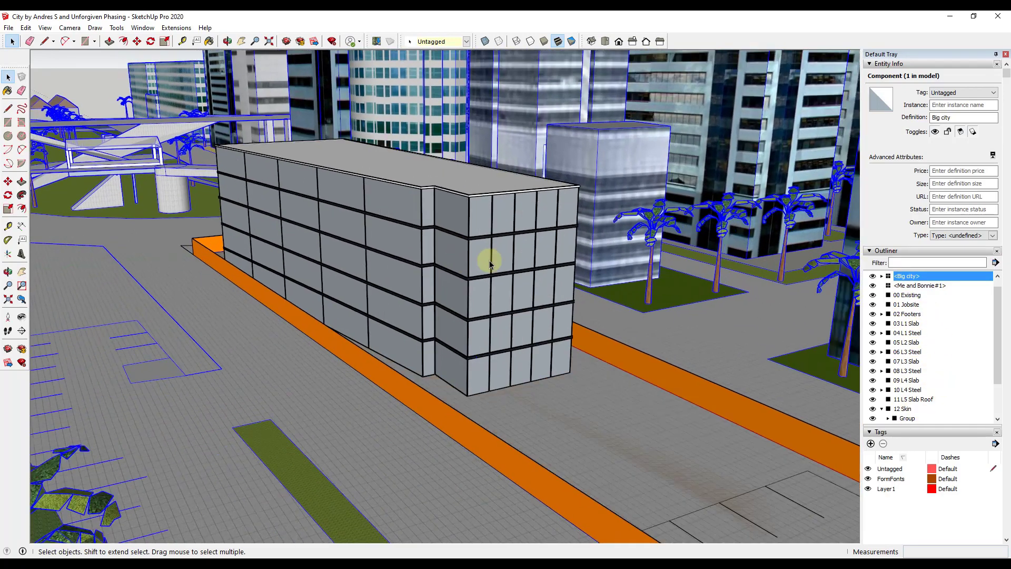
scroll(525, 253, "up", 2)
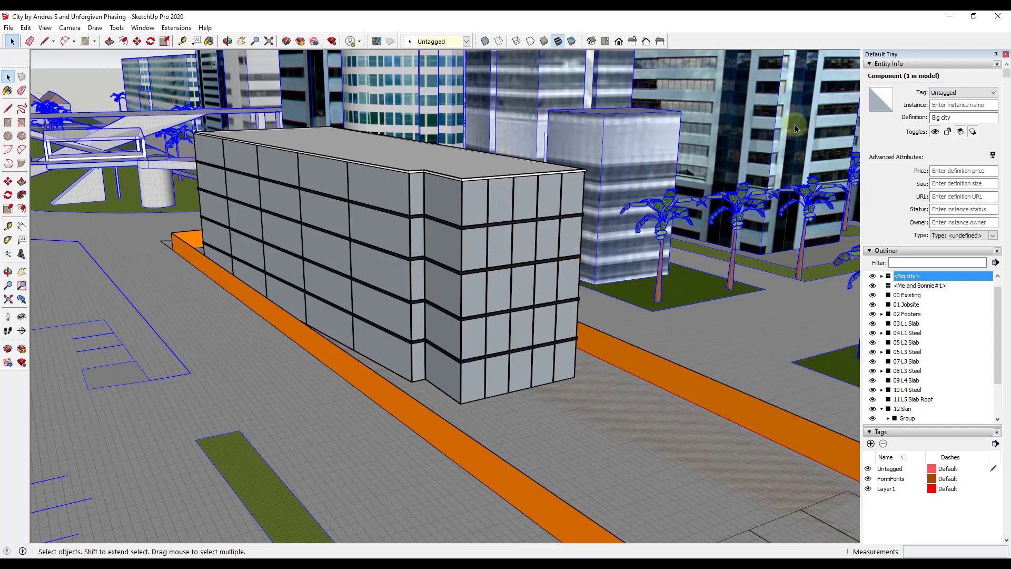
- Switch to Twinmotion and choose the SketchUp city phasing file for a geometry import
left_click(952, 17)
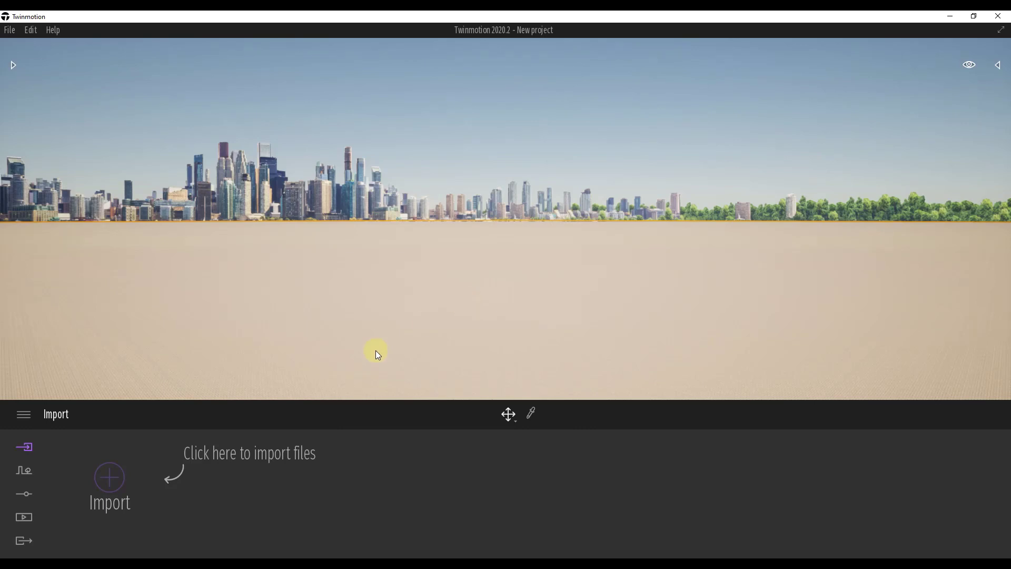
left_click(107, 482)
left_click(372, 297)
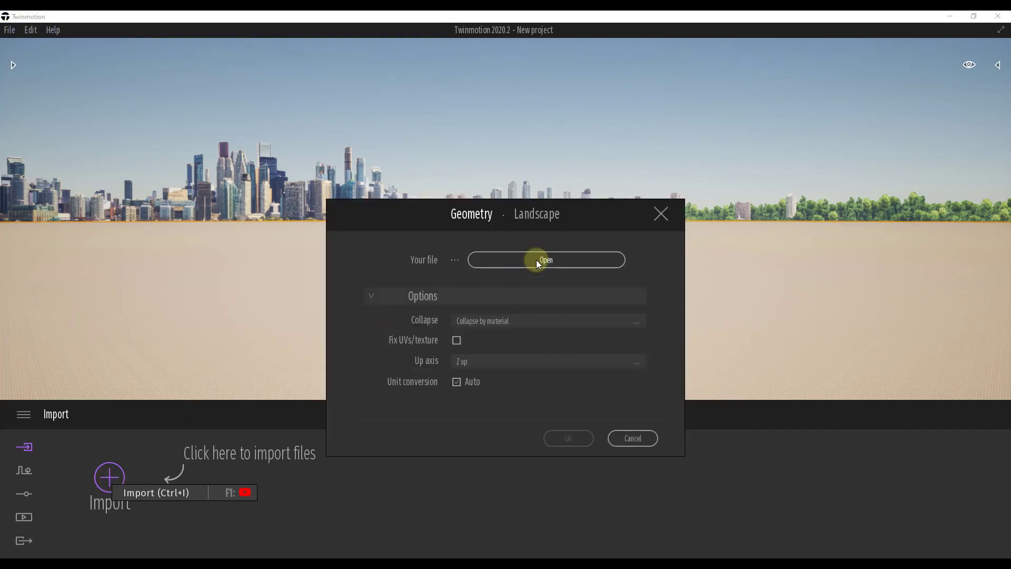
left_click(542, 259)
double_click(163, 113)
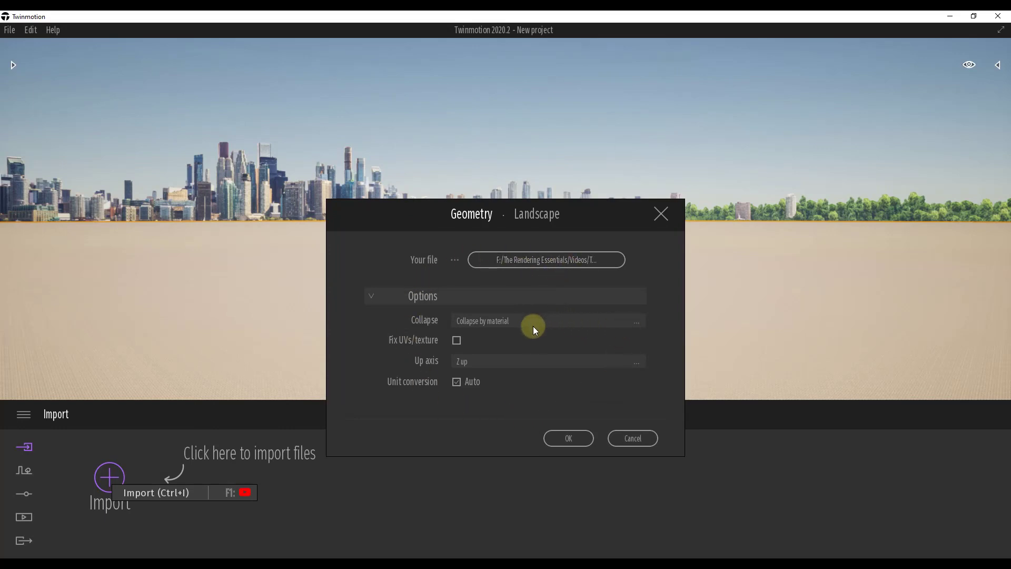
- Set the import's collapse option to Keep hierarchy and import the SketchUp model
left_click(503, 321)
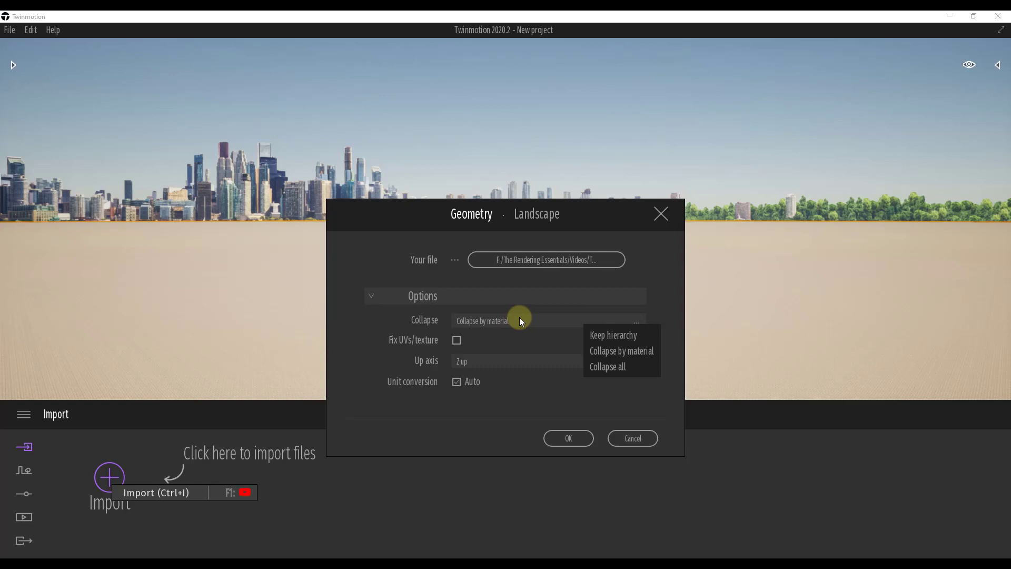
left_click(632, 337)
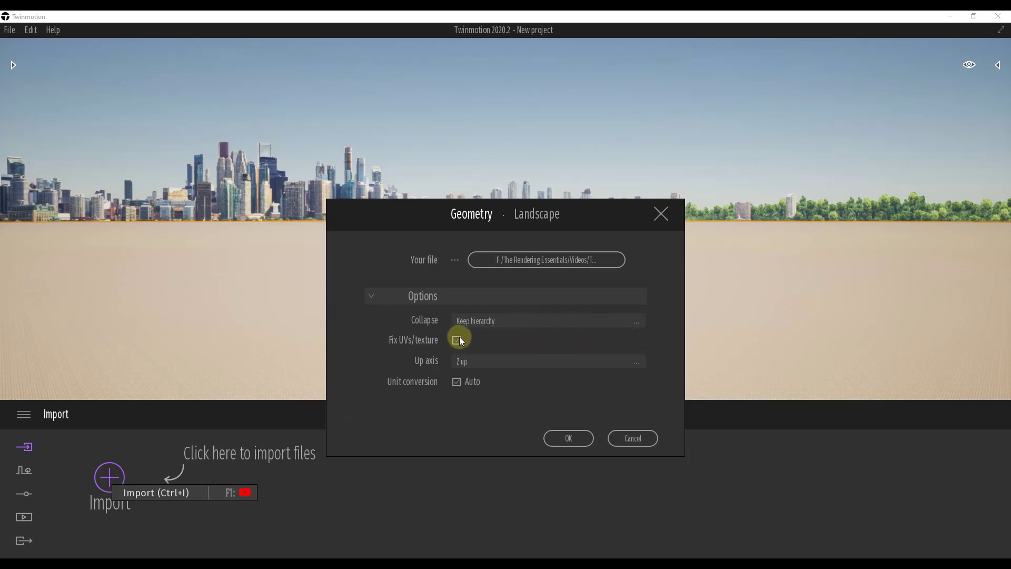
left_click(582, 438)
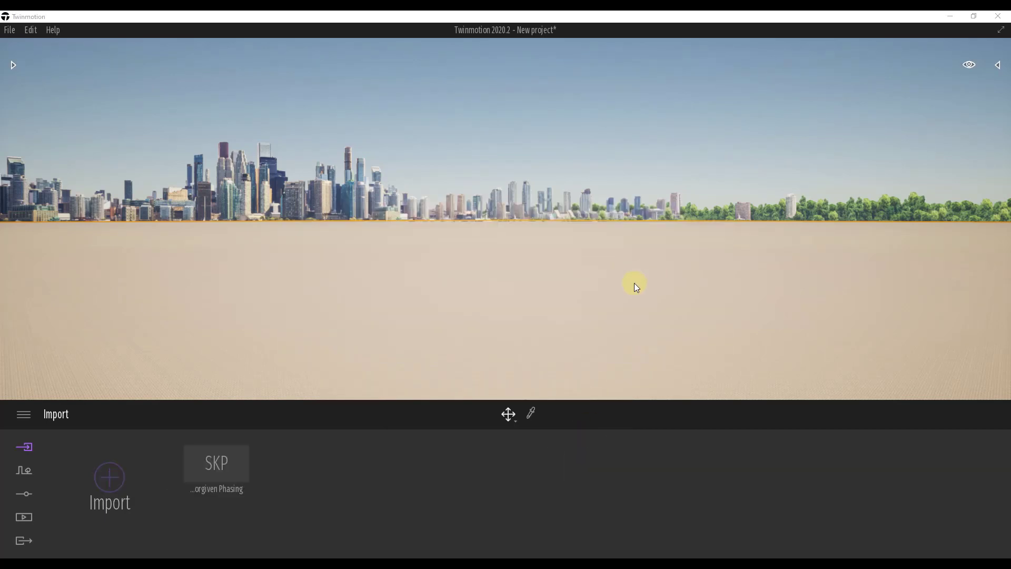
- Frame the orange-fenced jobsite and building, and expand the imported city model's folder in the scene graph
mouse_move(581, 283)
right_mouse_down()
mouse_move(599, 287)
mouse_move(571, 284)
mouse_move(632, 283)
mouse_move(577, 284)
right_mouse_up()
mouse_move(968, 65)
left_click(931, 207)
key("w")
right_click_drag(644, 203, 639, 202)
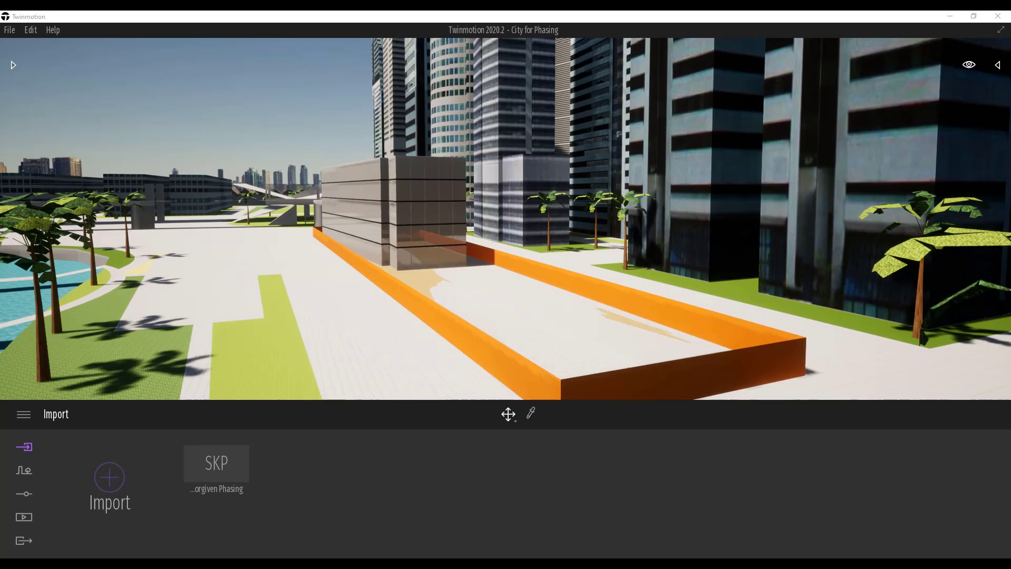
left_click(998, 66)
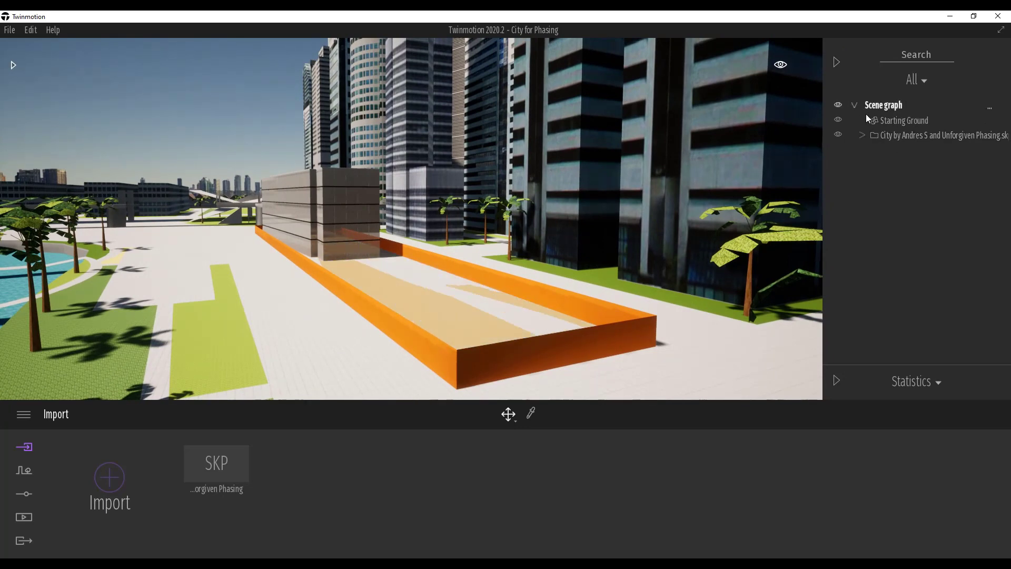
left_click(864, 134)
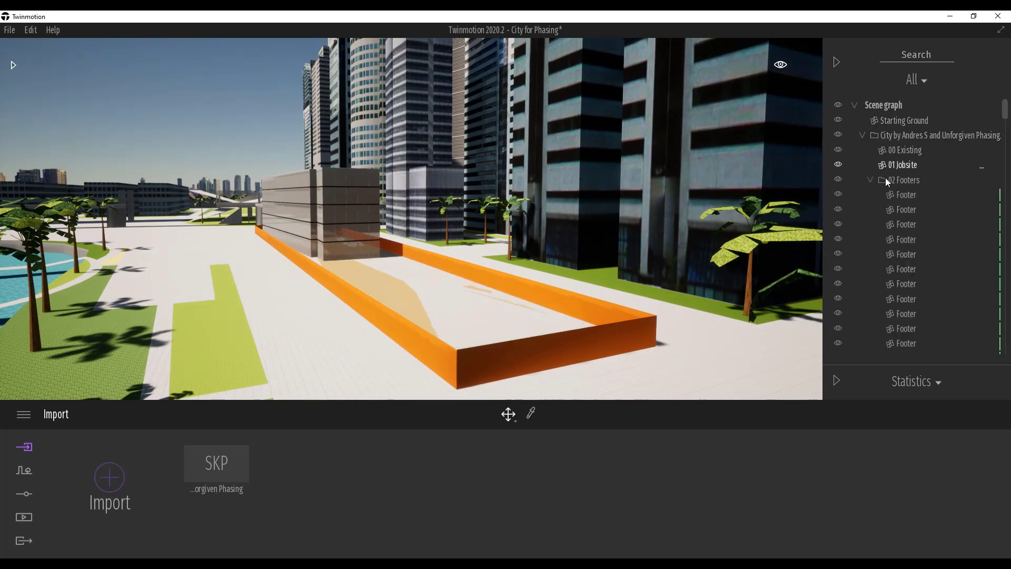
- Collapse the 02 Footers and steel folders of the imported model in the scene graph
left_click(870, 180)
left_click(870, 209)
left_click(868, 212)
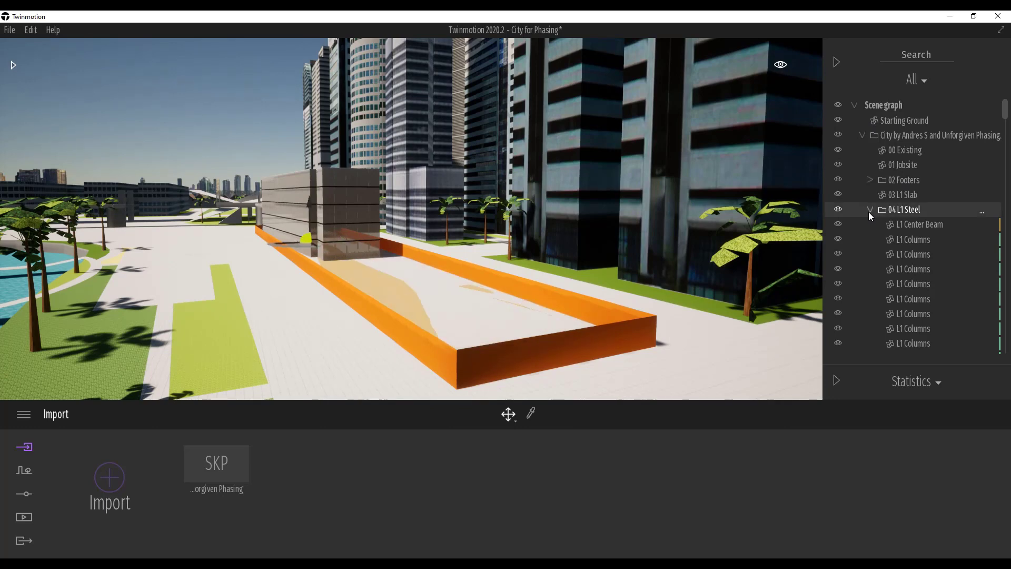
left_click(871, 211)
left_click(870, 239)
left_click(870, 269)
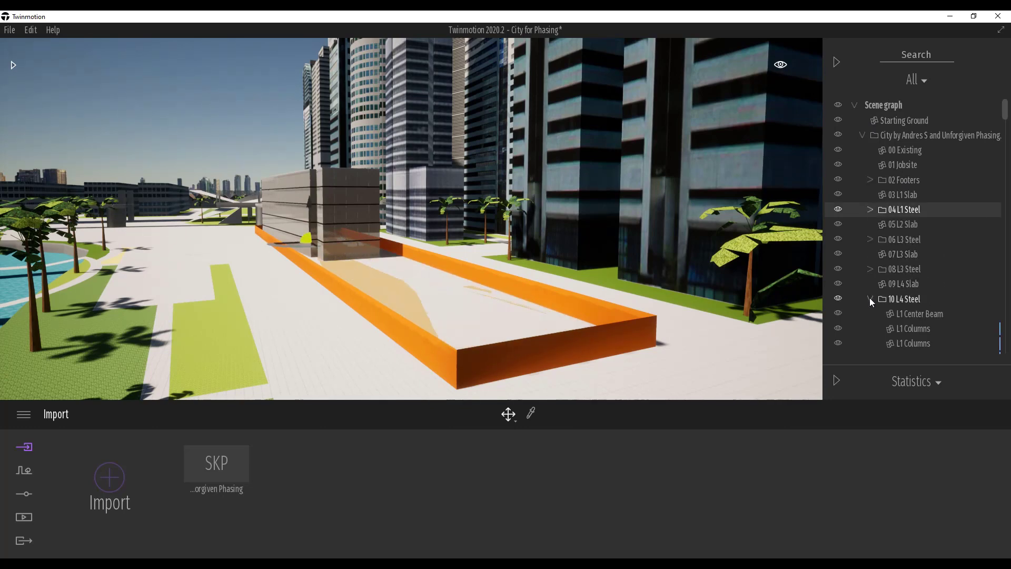
- Toggle the visibility of 01 Jobsite off and back on in the scene graph
scroll(868, 295, "down", 1)
scroll(869, 274, "up", 1)
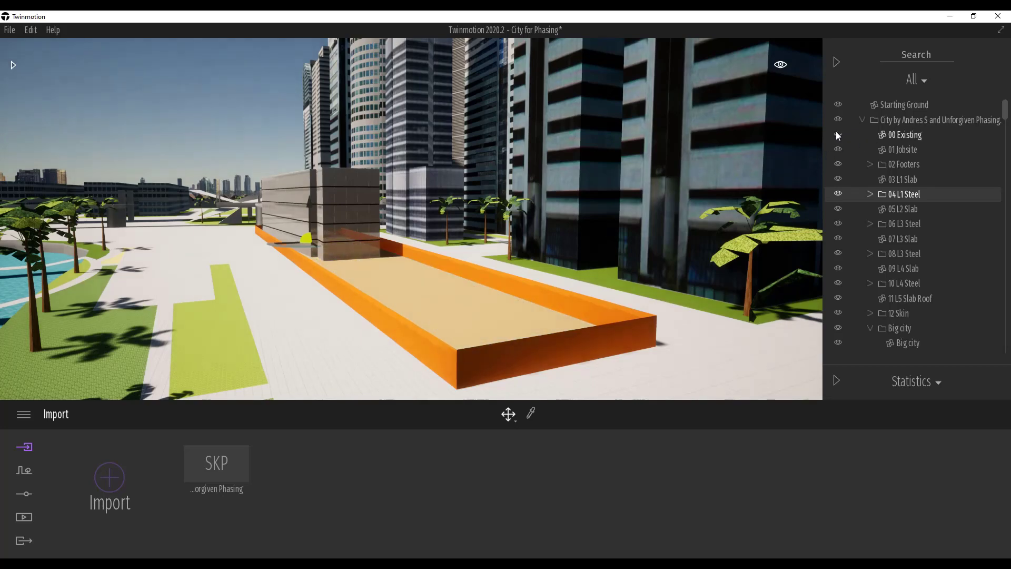
left_click(838, 149)
left_click(839, 148)
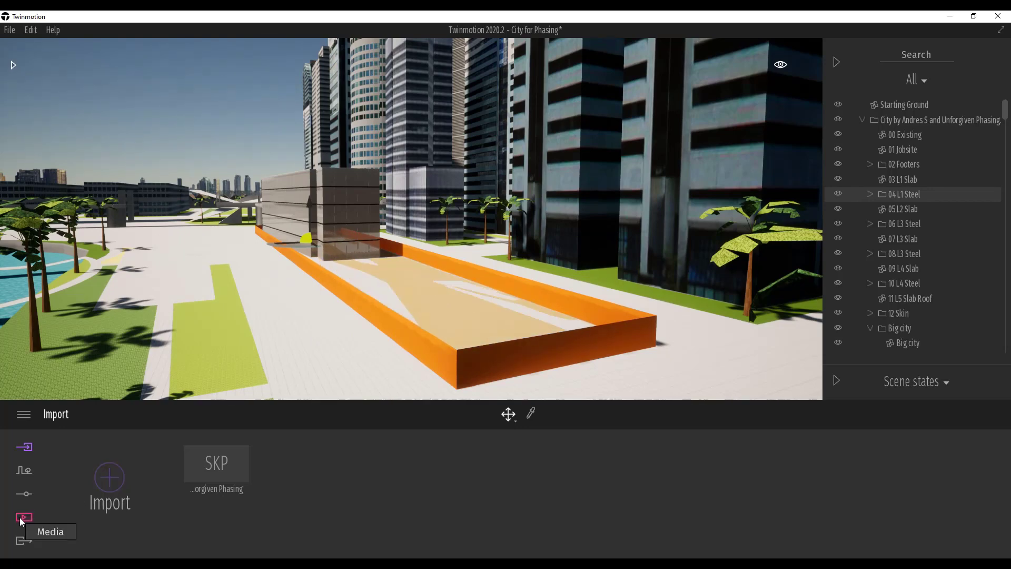
- Create a new phasing for the construction sequence among the project's media
left_click(23, 518)
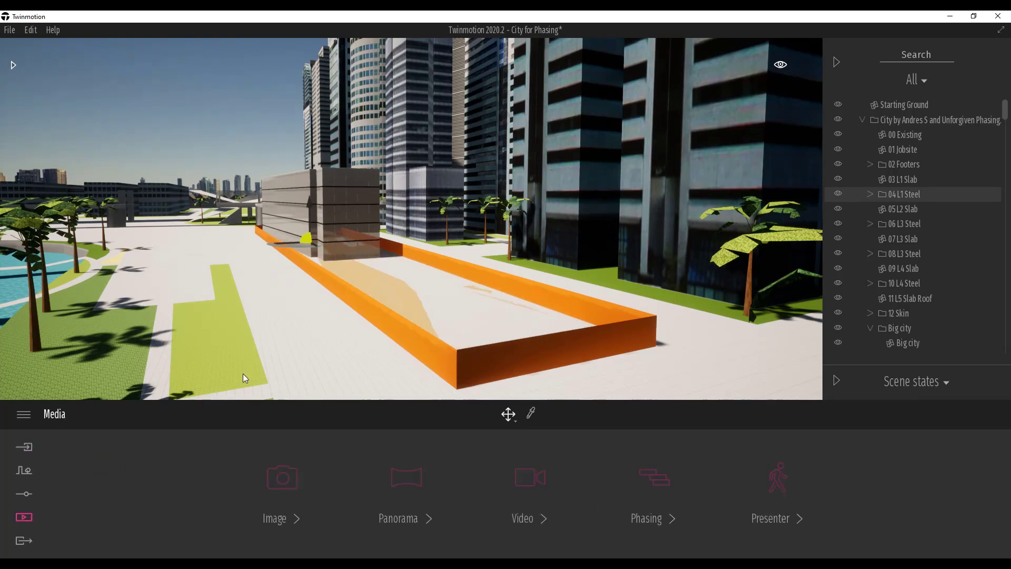
left_click(663, 481)
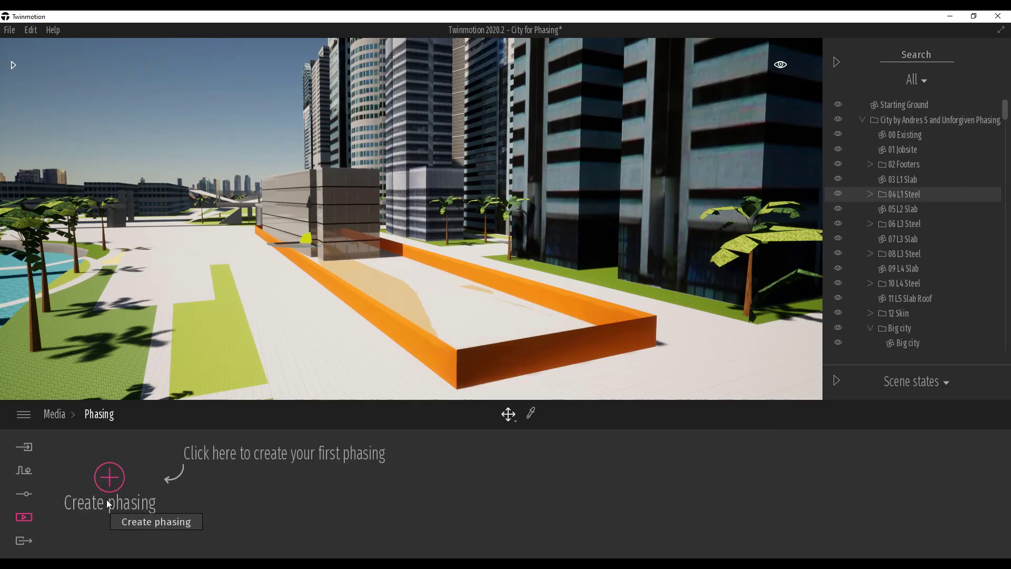
left_click(108, 481)
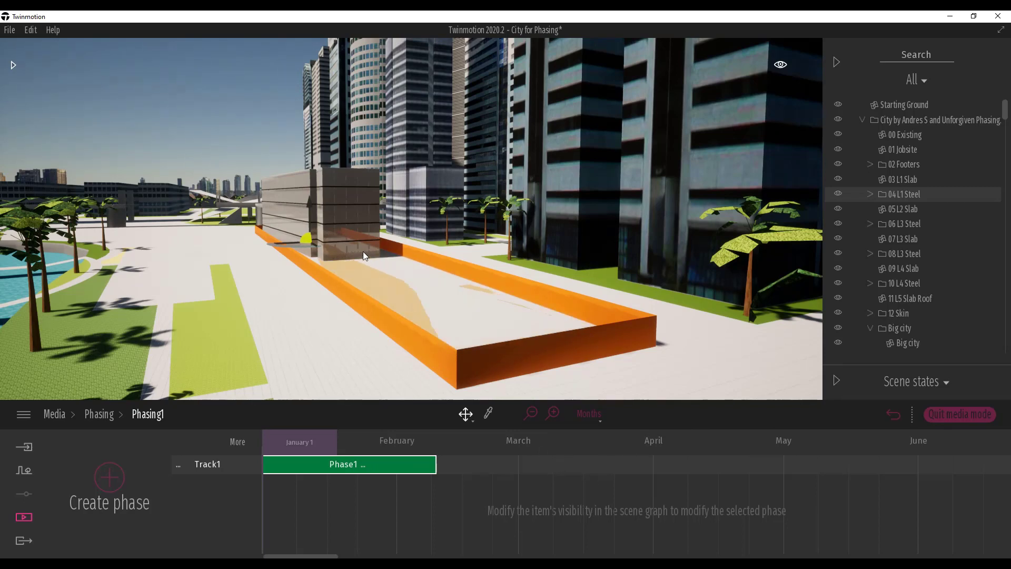
- Shorten Phase1 on Track1 so that it ends around mid-January
left_click(373, 270)
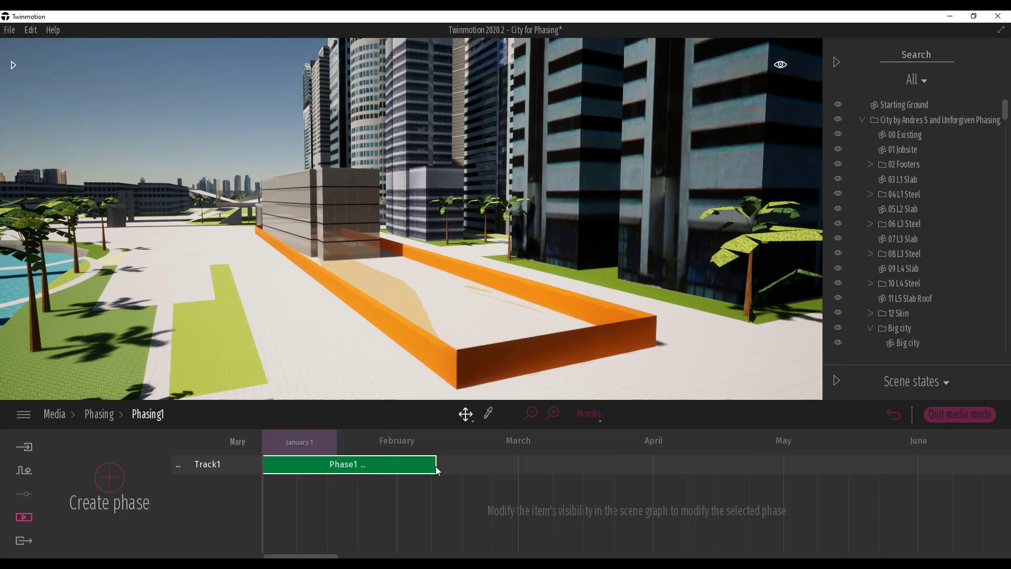
left_click_drag(436, 469, 337, 468)
- Look at the options available for Phase1 and for Track1
right_click(313, 467)
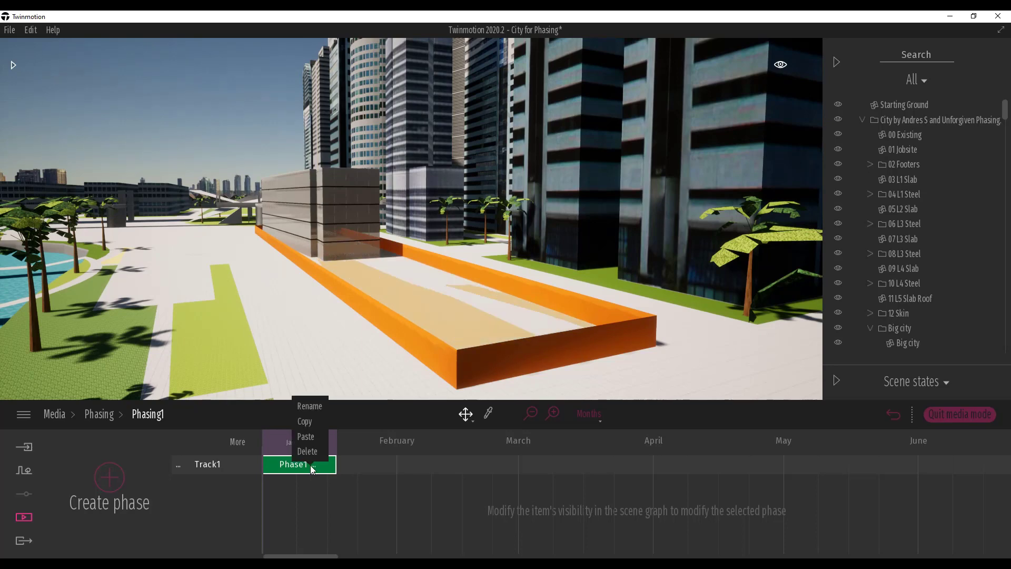
left_click(180, 466)
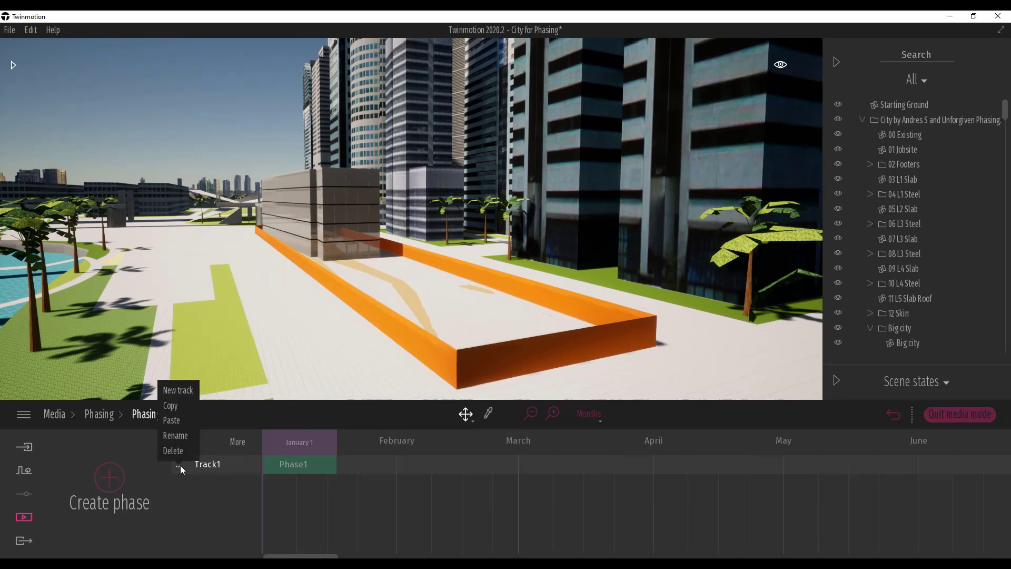
left_click(208, 466)
left_click(315, 465)
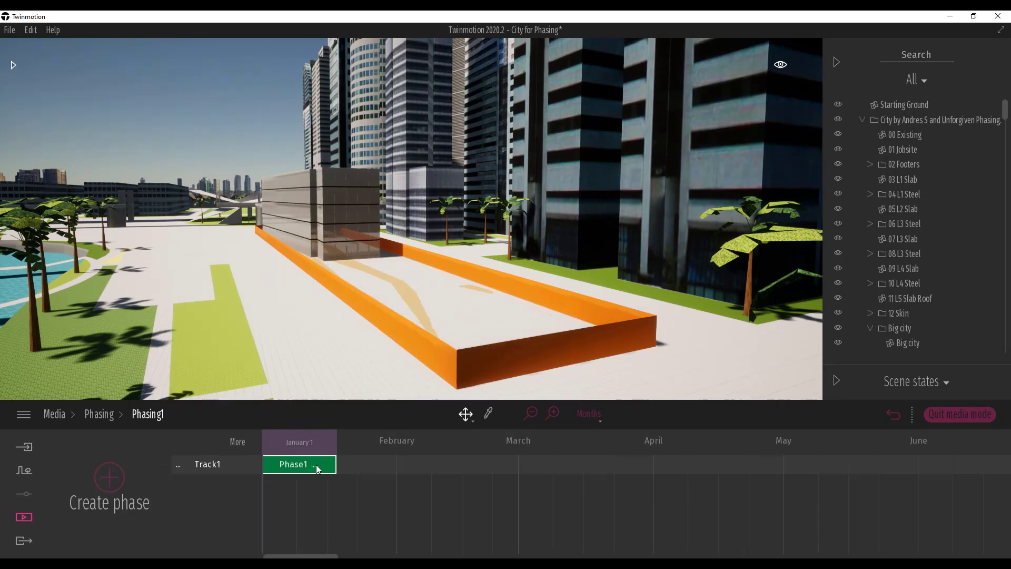
- Select Phase1 and fine-tune its end on the timeline around mid-January
left_click(340, 466)
left_click(335, 463)
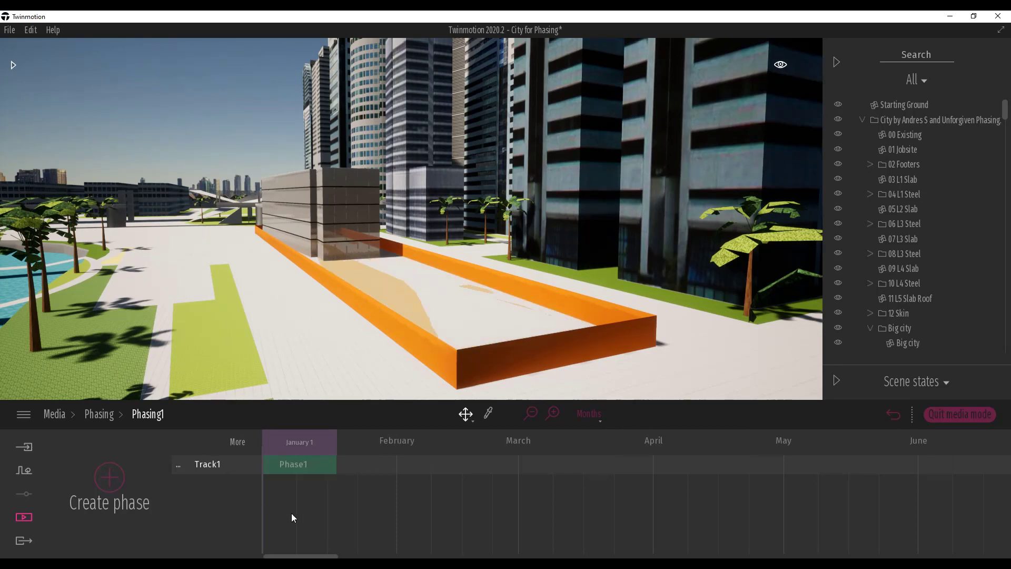
left_click(303, 466)
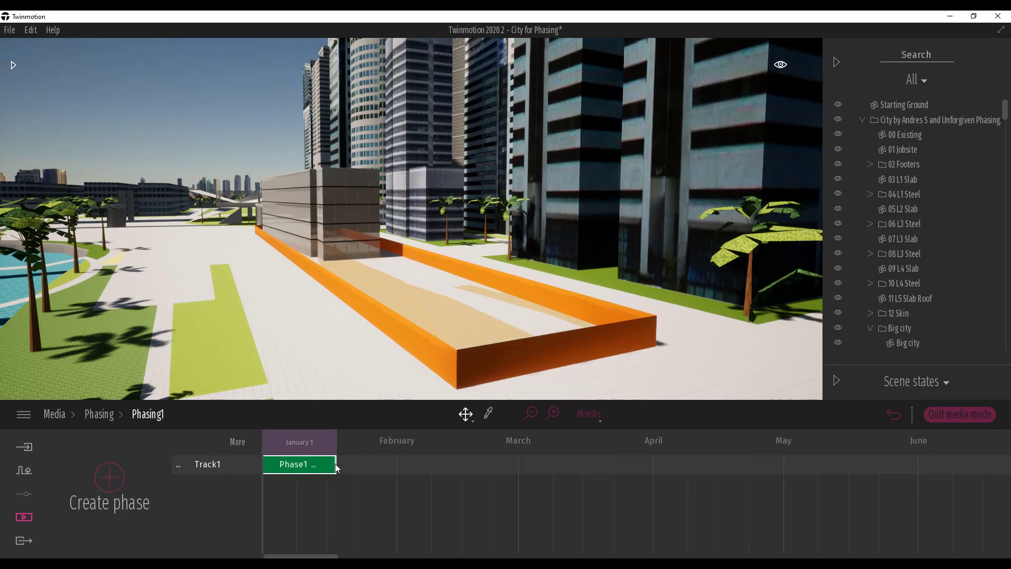
mouse_move(335, 465)
left_mouse_down()
mouse_move(517, 459)
mouse_move(337, 471)
left_mouse_up()
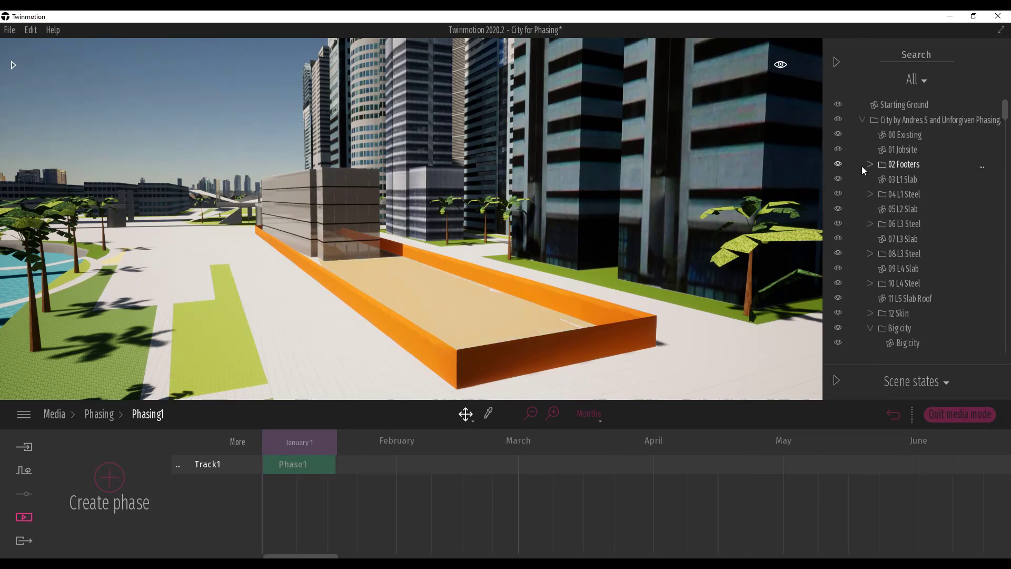
- Hide all groups from 01 Jobsite through 12 Skin in Phase1, leaving 00 Existing shown
left_click(899, 149)
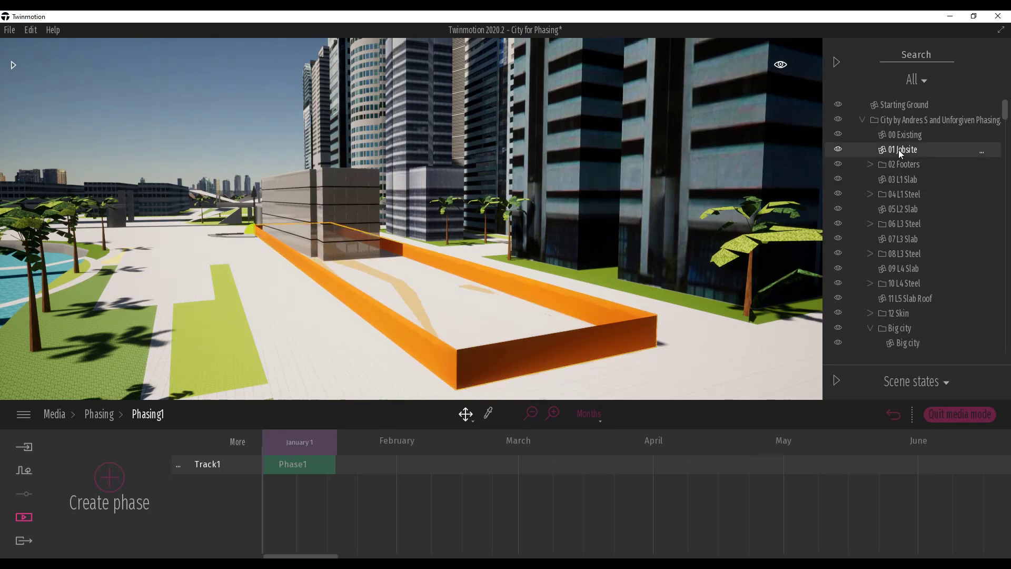
left_click(901, 313, "shift")
left_click(838, 313)
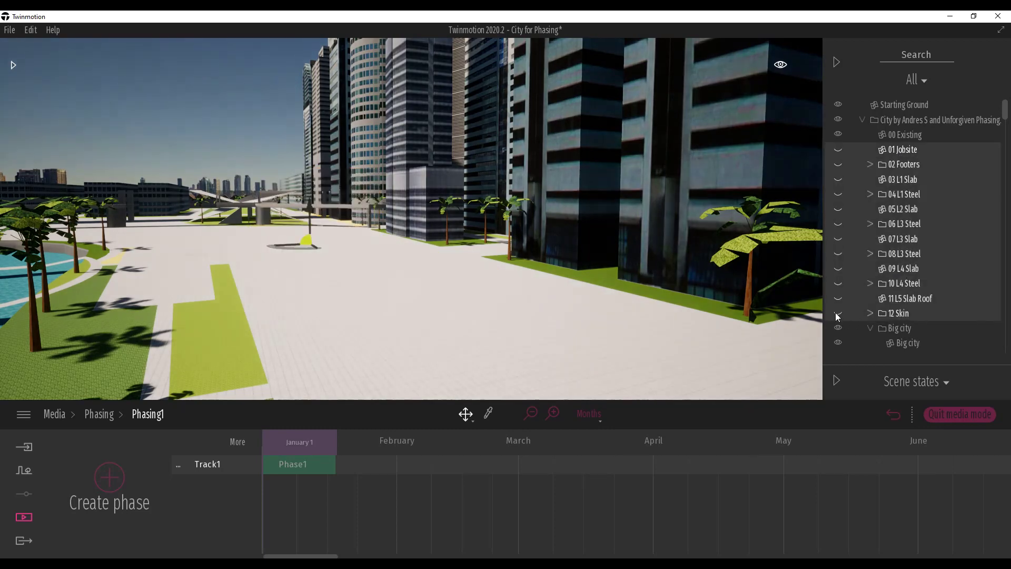
left_click(291, 469)
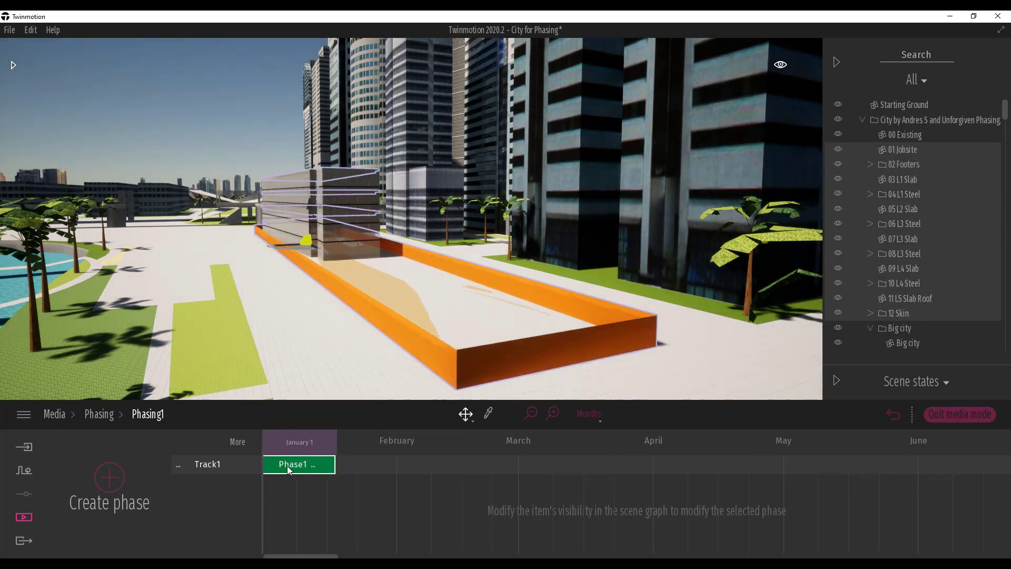
left_click(837, 150)
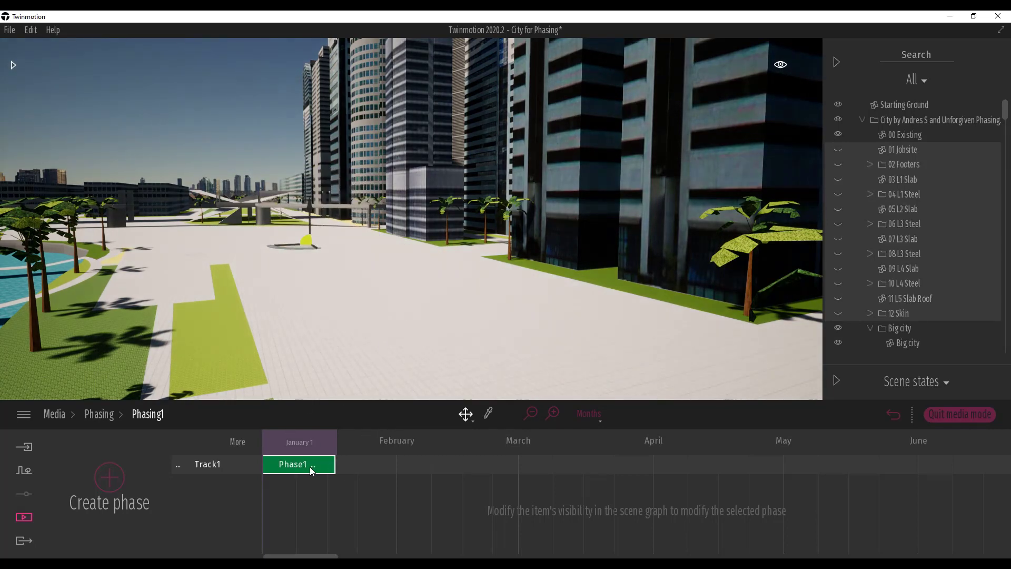
- Add a second phase lasting until the start of March, with 00 Existing hidden and 01 Jobsite shown
left_click(109, 483)
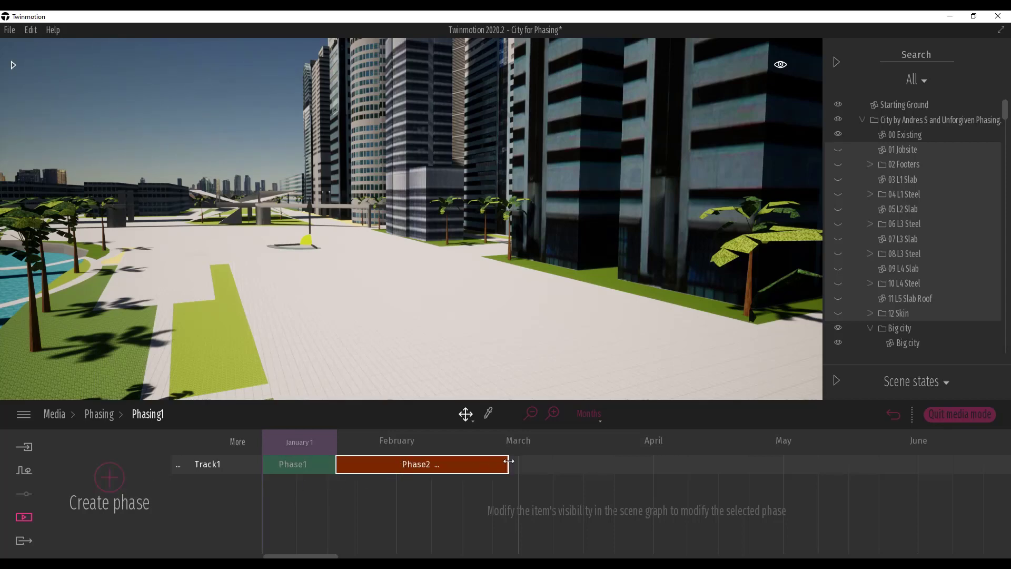
mouse_move(509, 462)
left_mouse_down()
mouse_move(455, 466)
mouse_move(519, 464)
left_mouse_up()
left_click(531, 416)
left_click(552, 415)
left_click(552, 415)
left_click(531, 418)
left_click(838, 134)
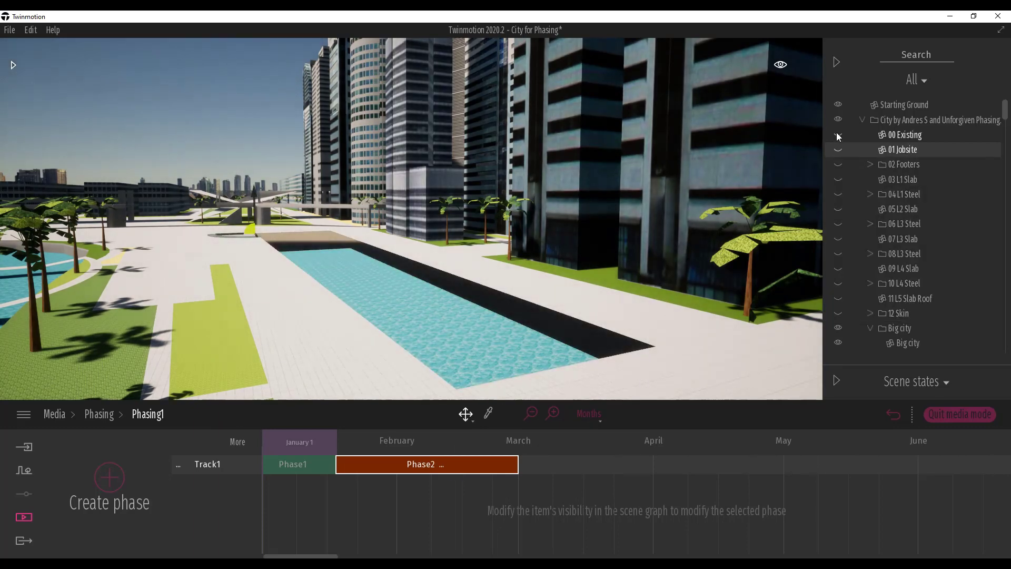
left_click(838, 149)
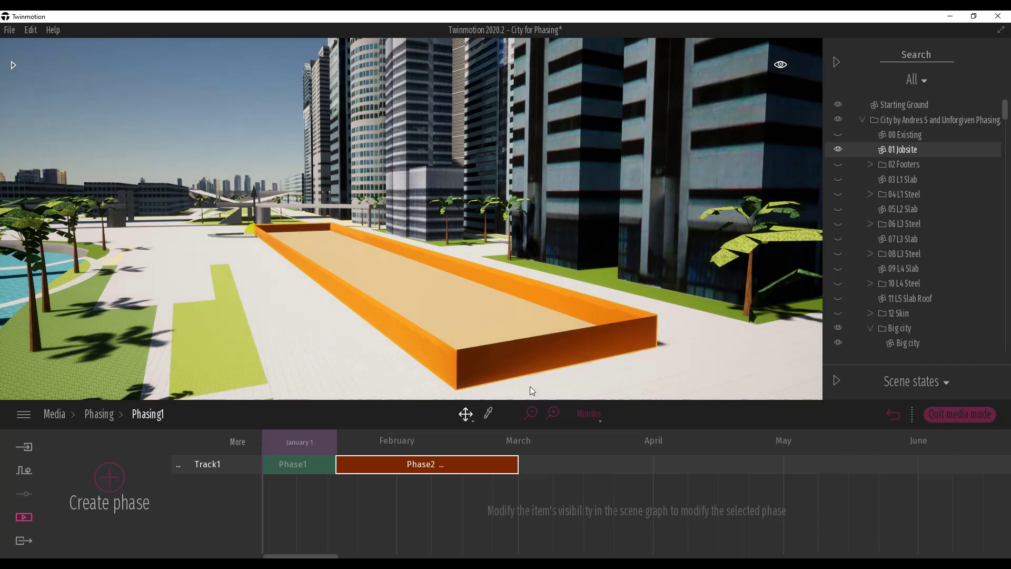
- Add a third phase ending at the start of April and show 02 Footers in it
left_click(107, 480)
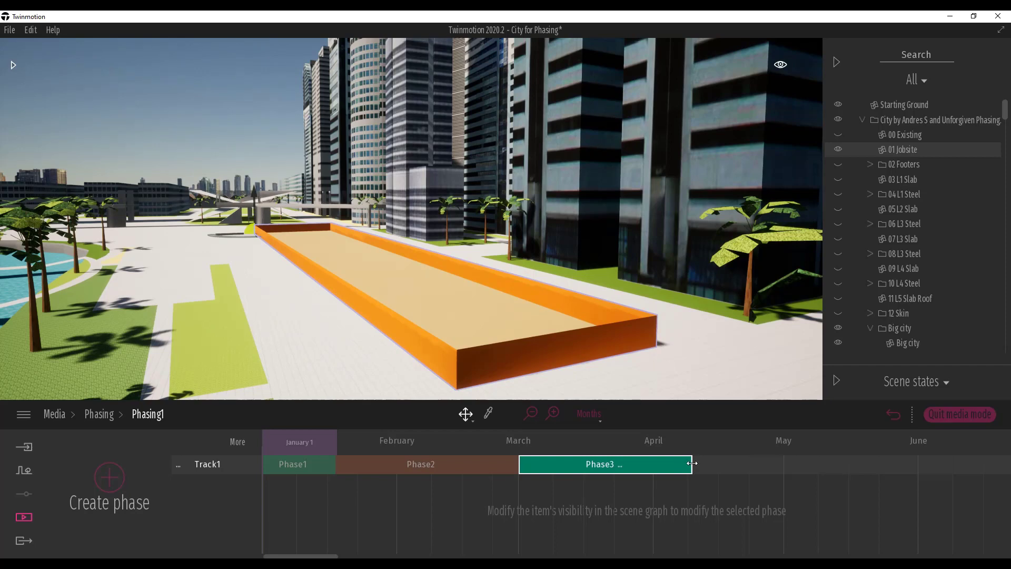
left_click_drag(691, 464, 654, 465)
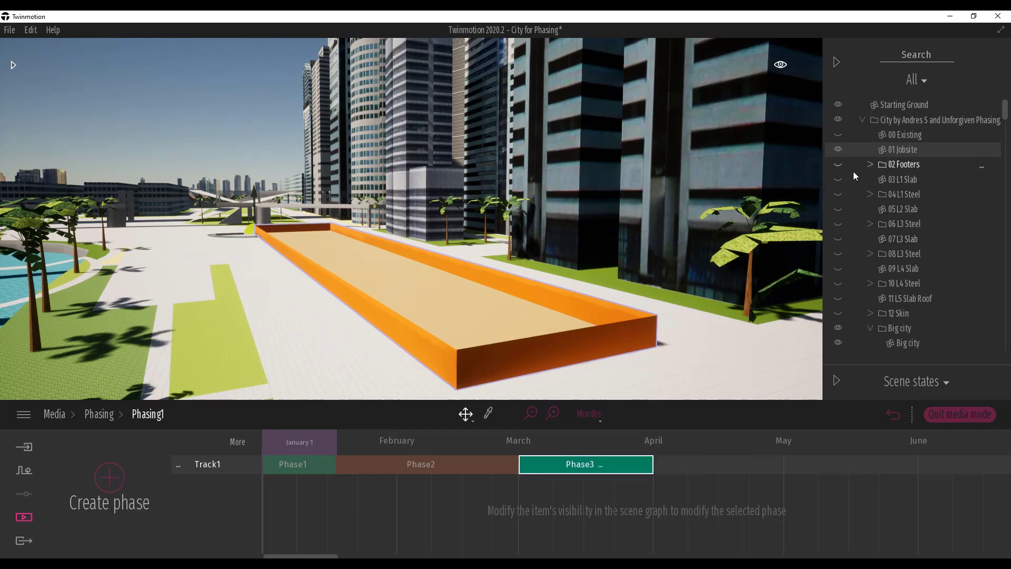
left_click(838, 164)
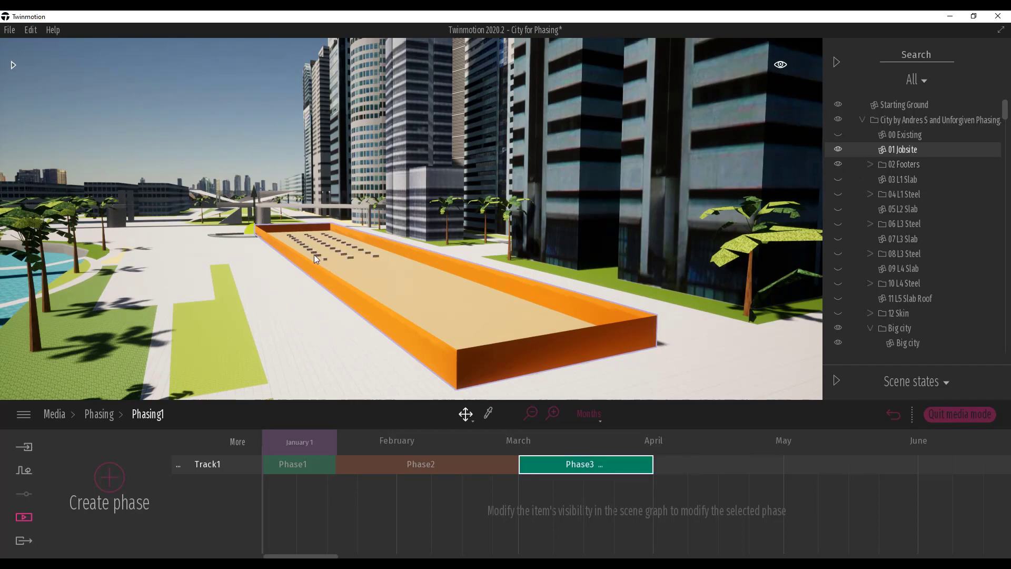
- Add a fourth phase ending at the start of May and show 03 L1 Slab and 04 L1 Steel in it
key("w")
right_click_drag(314, 254, 351, 281)
key("e")
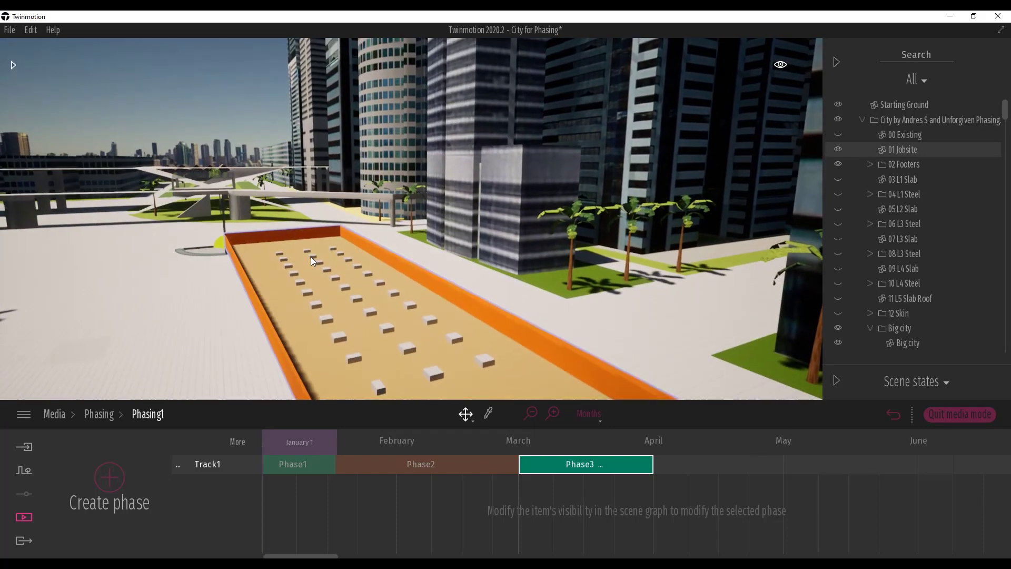
key("s")
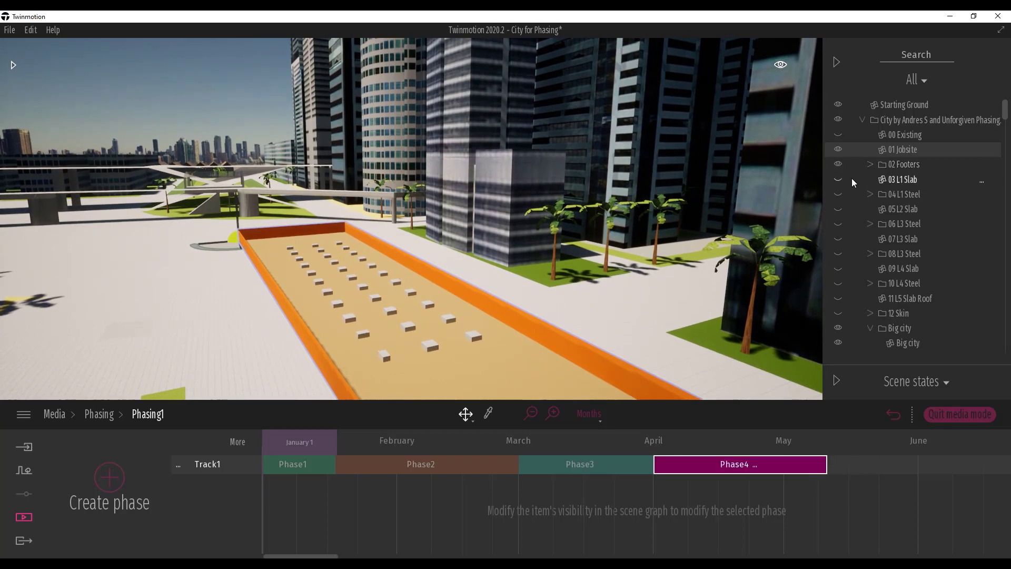
left_click_drag(826, 468, 784, 472)
left_click(895, 179)
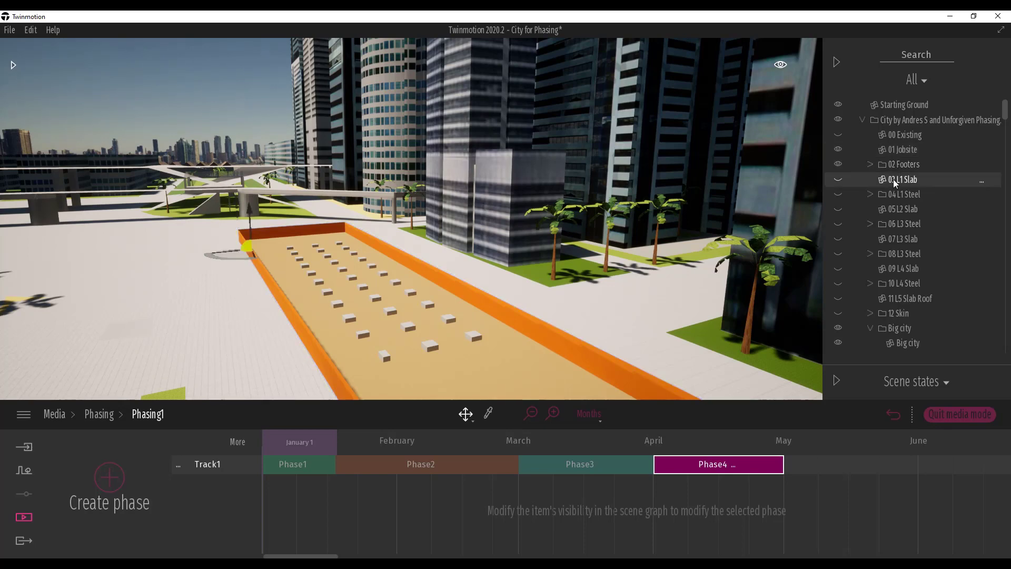
left_click(836, 178)
left_click(838, 194)
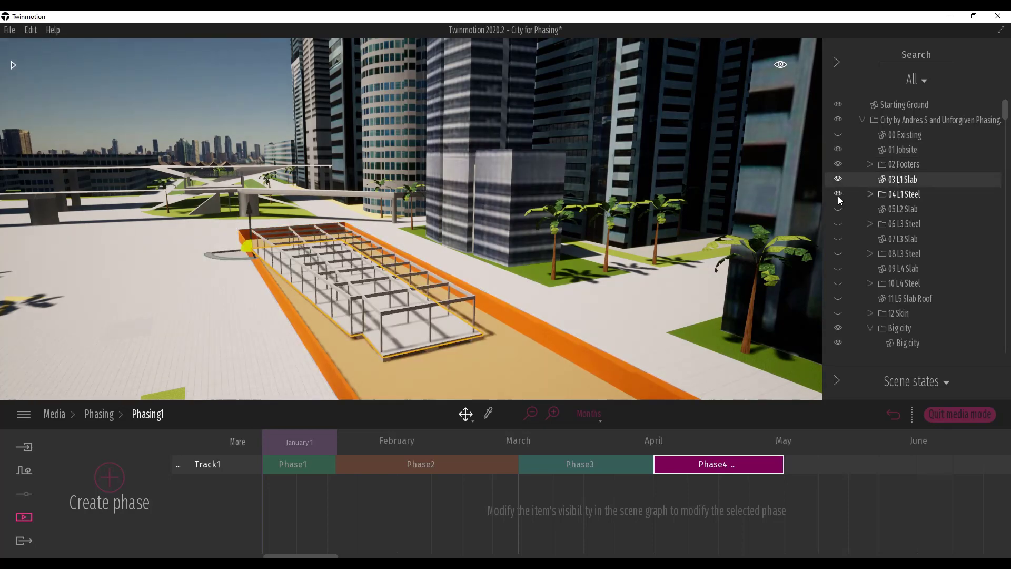
- Add a fifth phase and show 05 L2 Slab and 06 L3 Steel in it
left_click(93, 485)
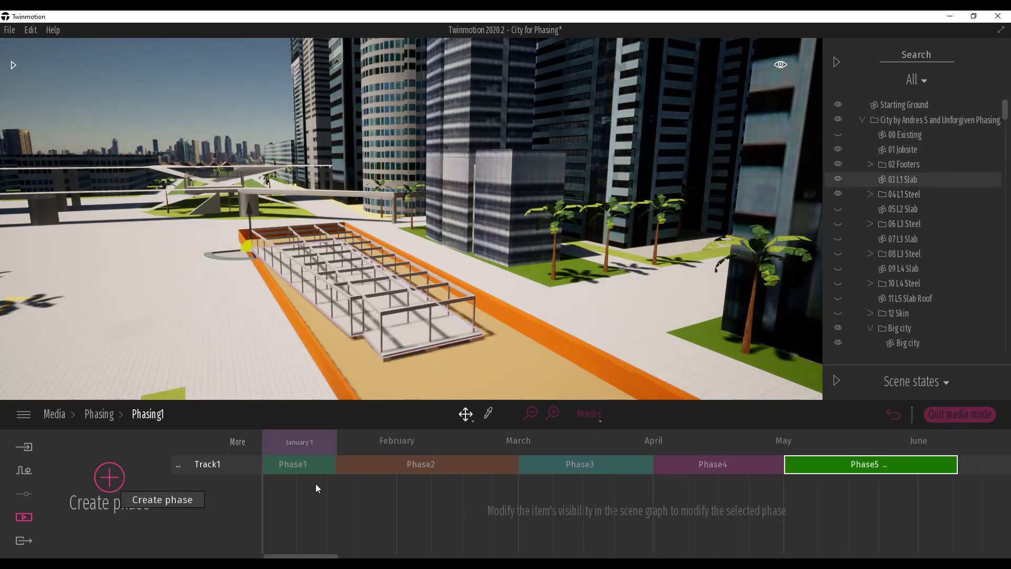
left_click(842, 207)
left_click(840, 222)
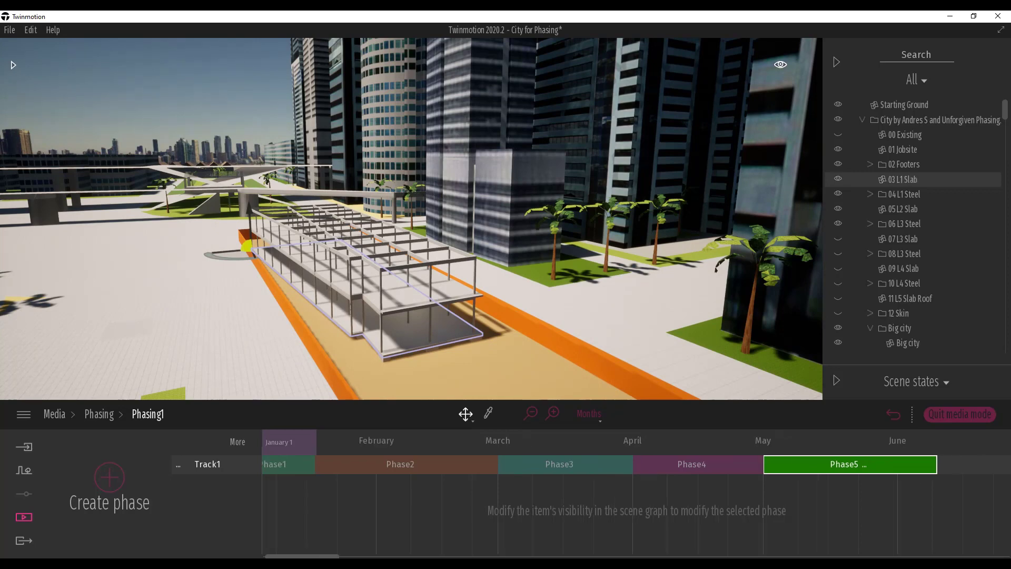
- Add the sixth through ninth phases, progressively showing 07 L3 Slab through 12 Skin, and in the ninth hide 01 Jobsite and show 00 Existing
left_click_drag(320, 557, 361, 557)
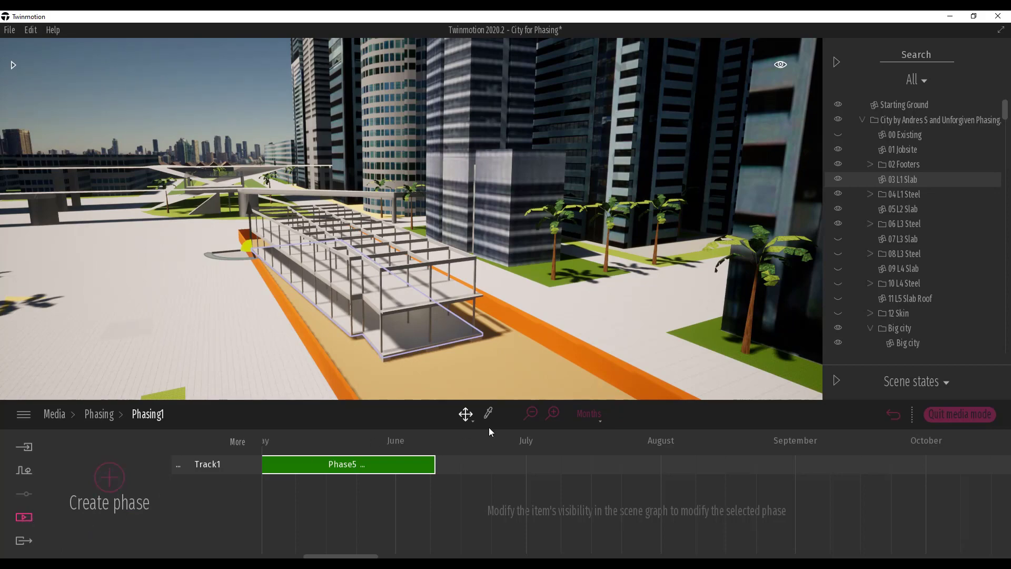
left_click(109, 477)
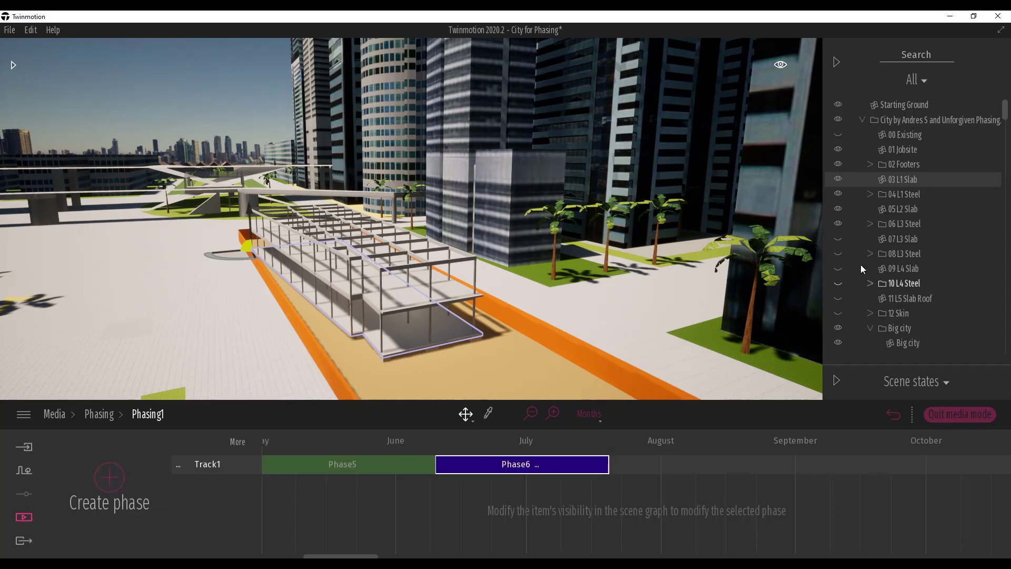
left_click(109, 477)
left_click(838, 238)
left_click(838, 253)
left_click(838, 269)
left_click(837, 284)
left_click(110, 478)
left_click(838, 299)
left_click(110, 477)
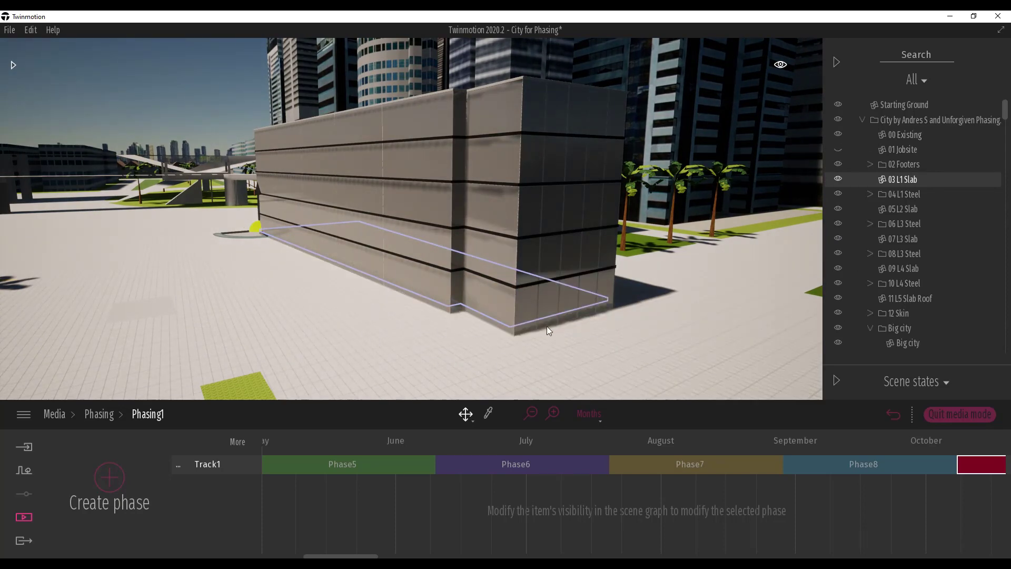
- Show 01 Jobsite and hide 00 Existing in the ninth phase, and clear the phase selection
left_click(838, 149)
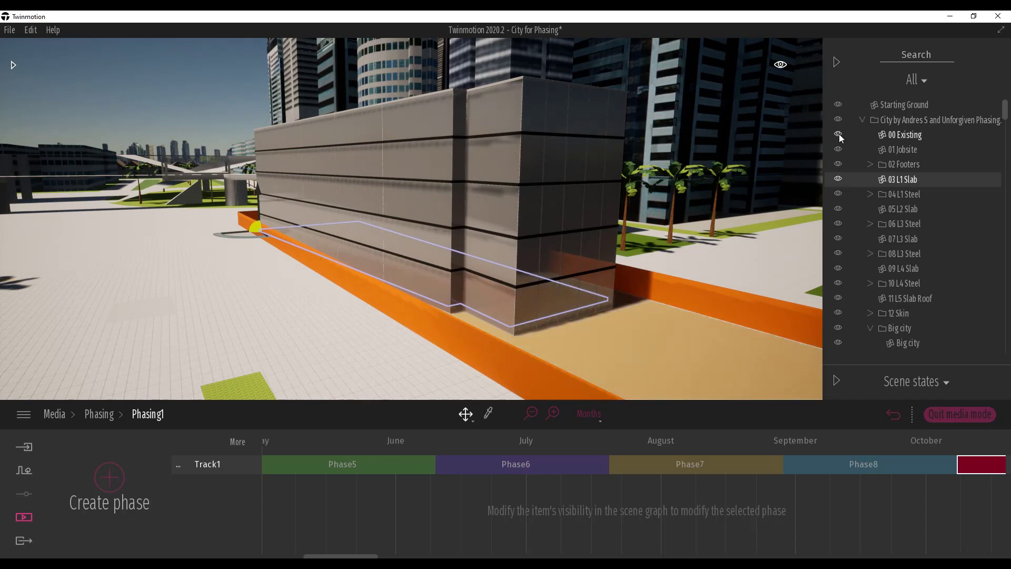
left_click(838, 133)
left_click(287, 466)
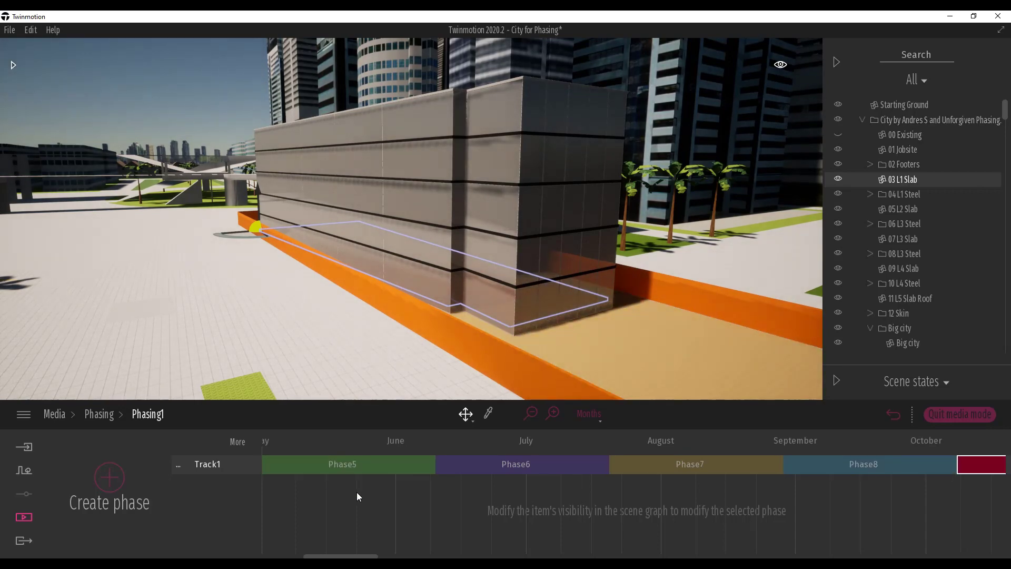
left_click(609, 509)
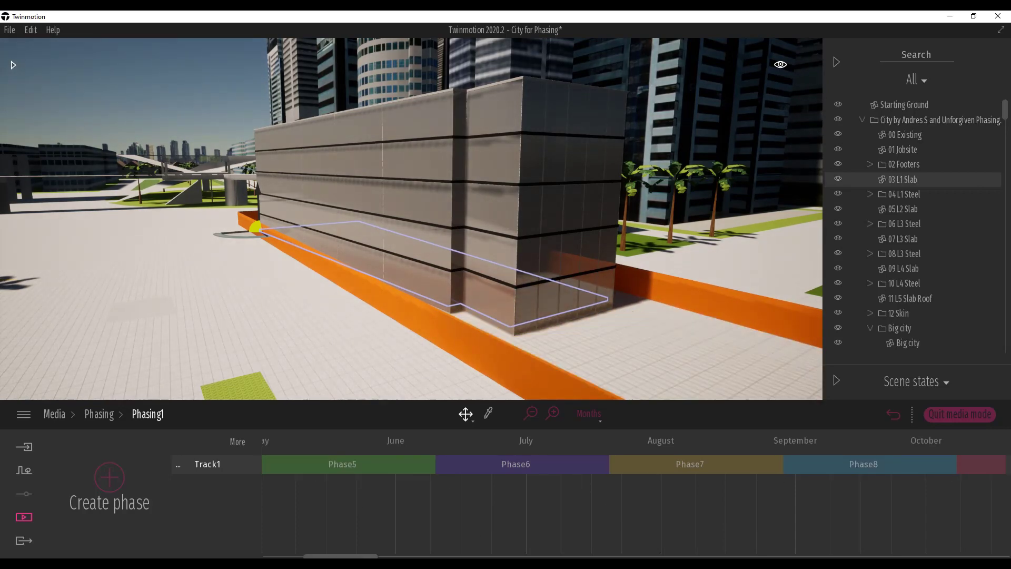
- Review the building's construction state in each phase from Phase9 back to Phase4, and return to the start of the timeline
mouse_move(357, 557)
left_mouse_down()
mouse_move(319, 556)
mouse_move(516, 556)
mouse_move(372, 557)
left_mouse_up()
left_click(603, 466)
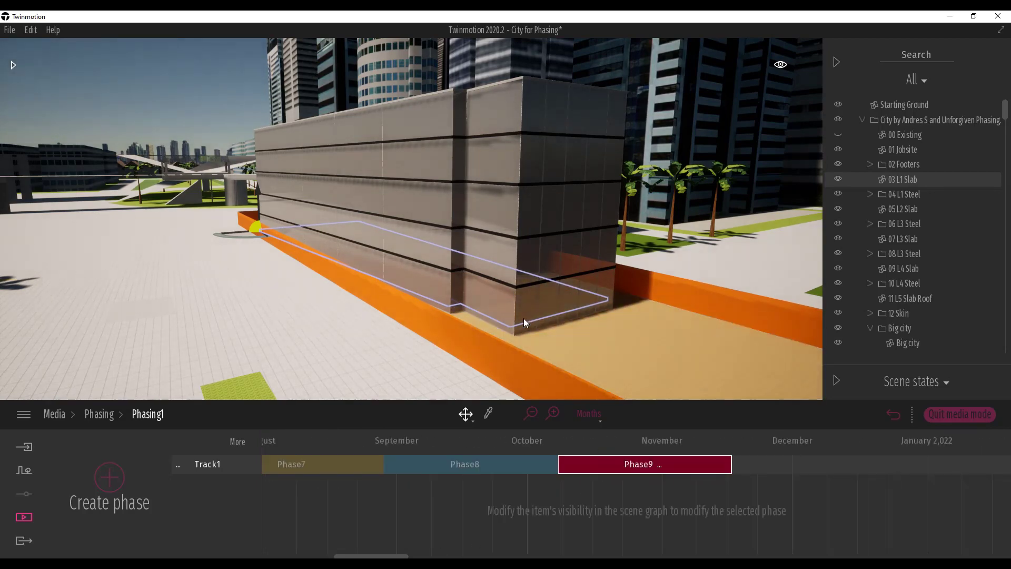
left_click(413, 467)
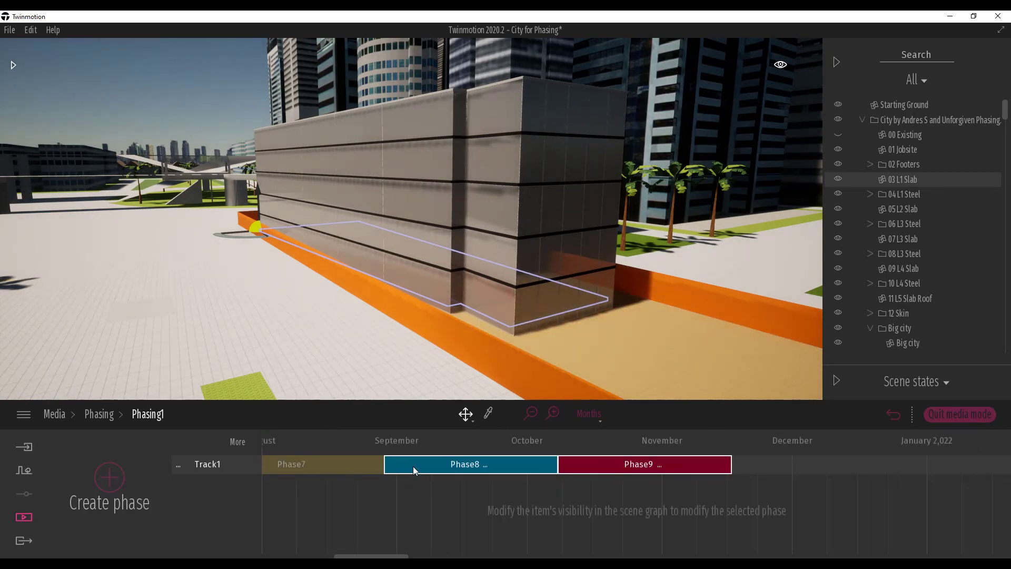
left_click(350, 463)
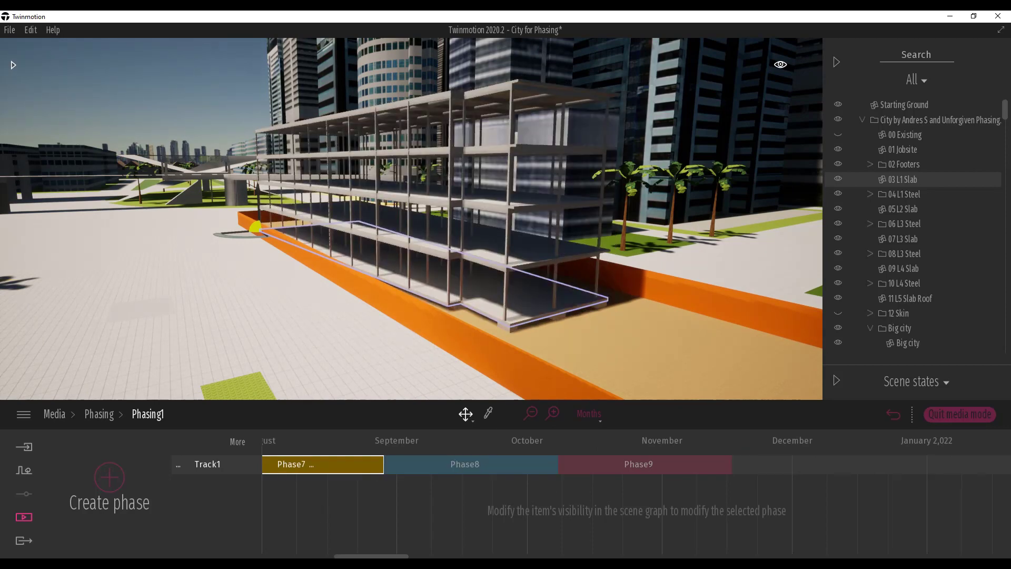
left_click_drag(363, 556, 324, 551)
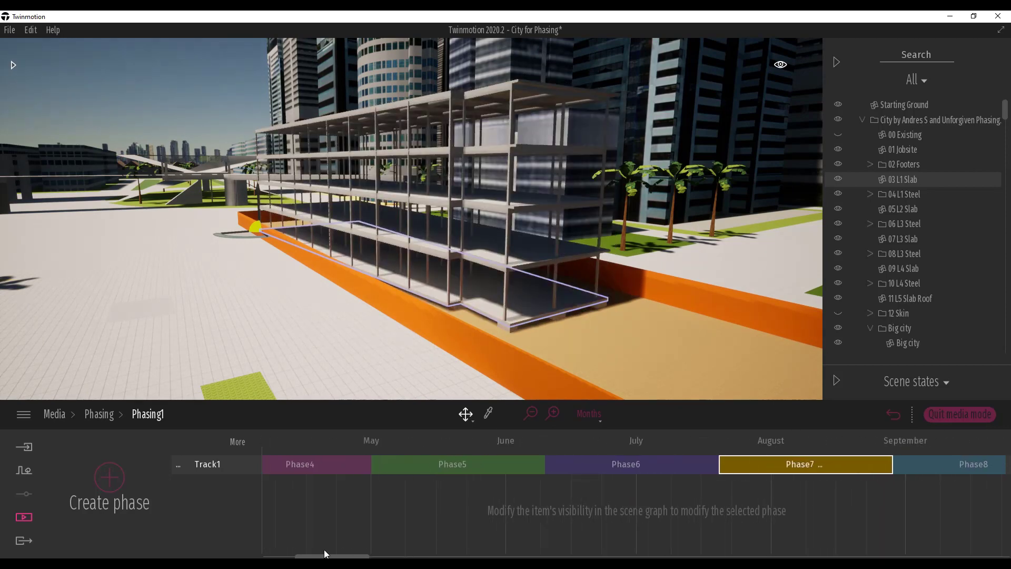
left_click(640, 457)
left_click(485, 458)
left_click(328, 468)
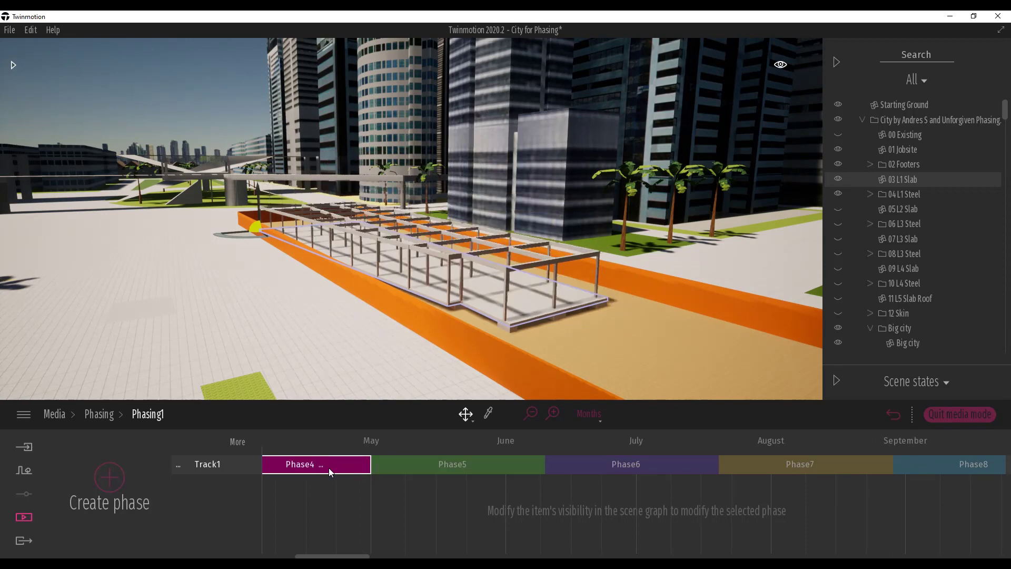
left_click_drag(365, 551, 334, 553)
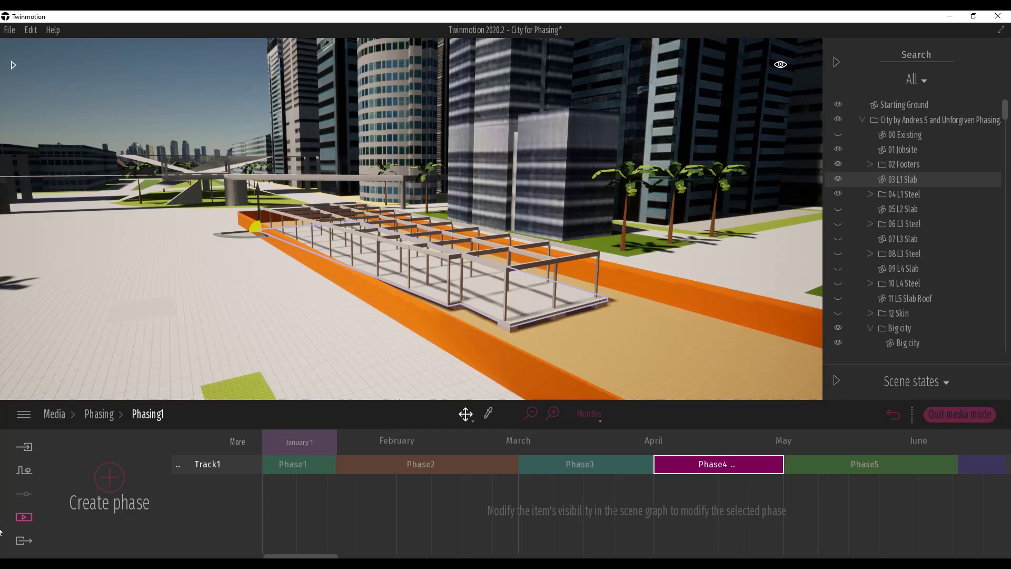
- Create a new video from the current camera view and preview its playback
left_click(23, 519)
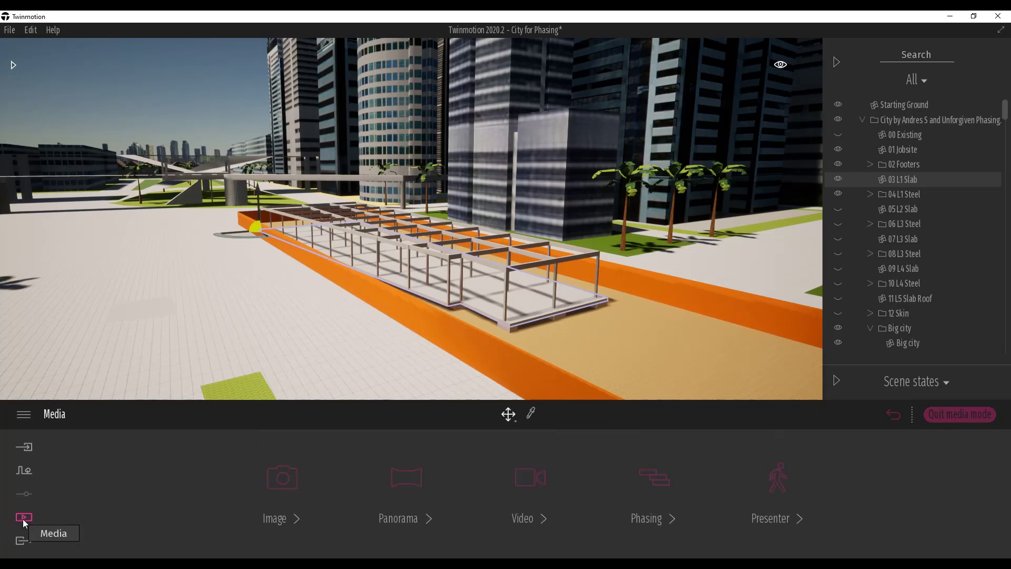
left_click(533, 478)
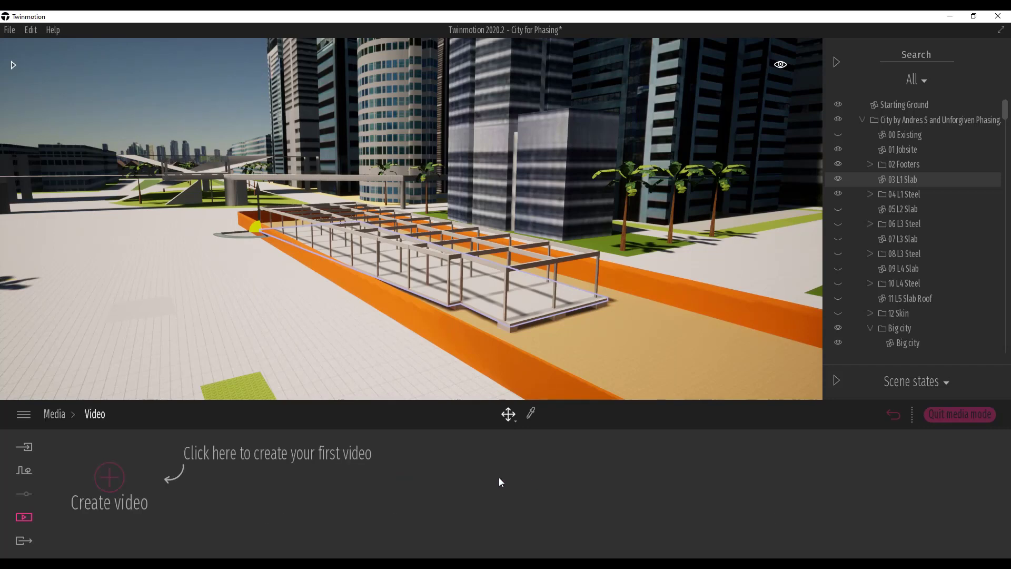
left_click(118, 483)
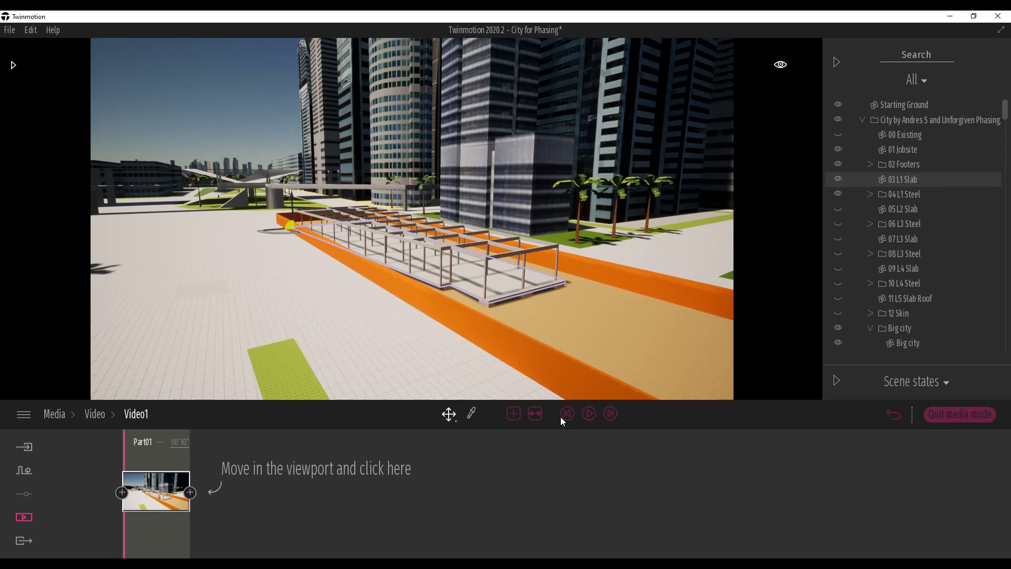
left_click(589, 414)
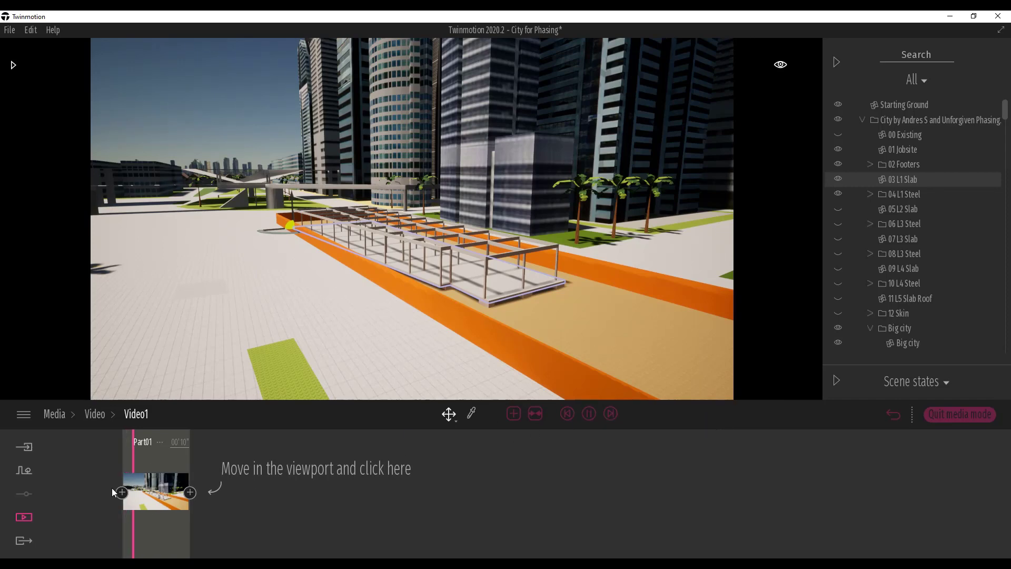
left_click(590, 416)
left_click_drag(146, 534, 118, 526)
left_click(180, 509)
- Assign Phasing1 as the phasing of the video and play the video through from the start
left_click(96, 414)
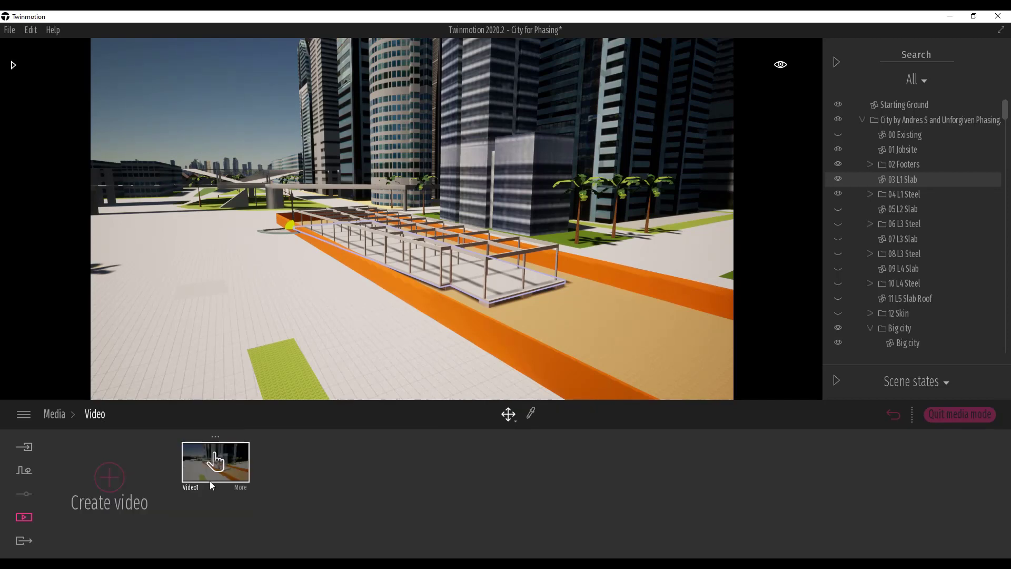
left_click(236, 490)
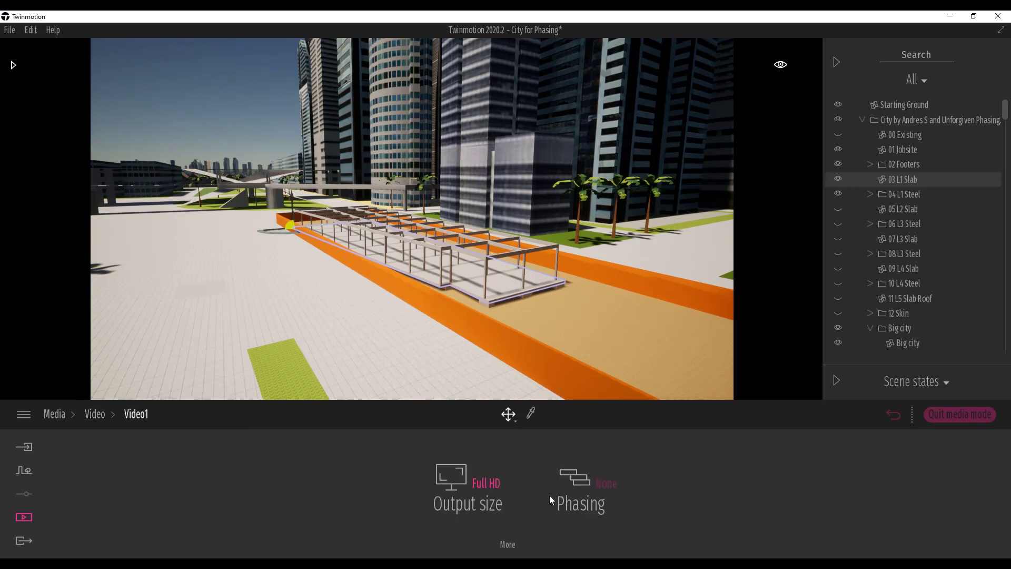
left_click(609, 485)
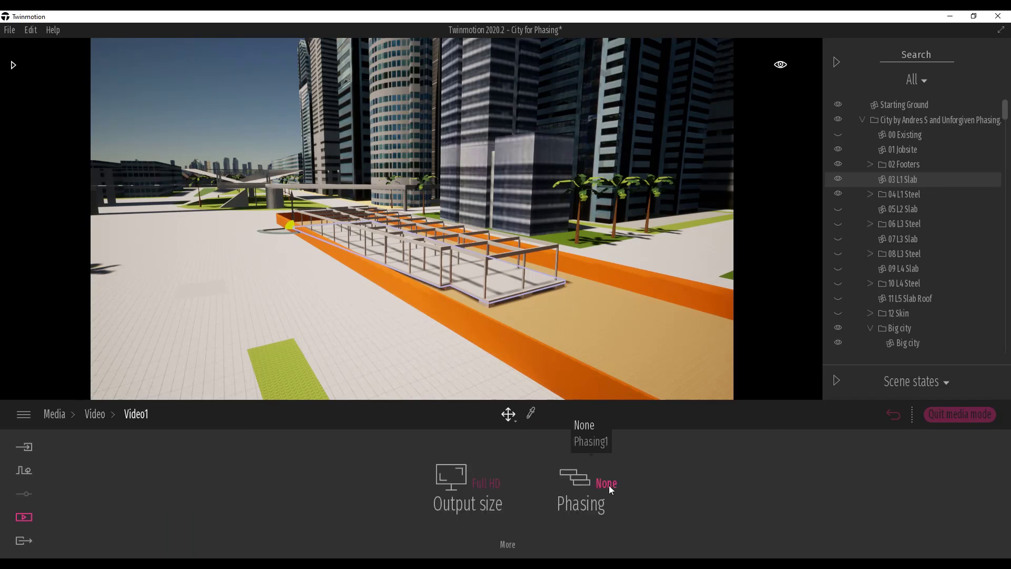
left_click(593, 443)
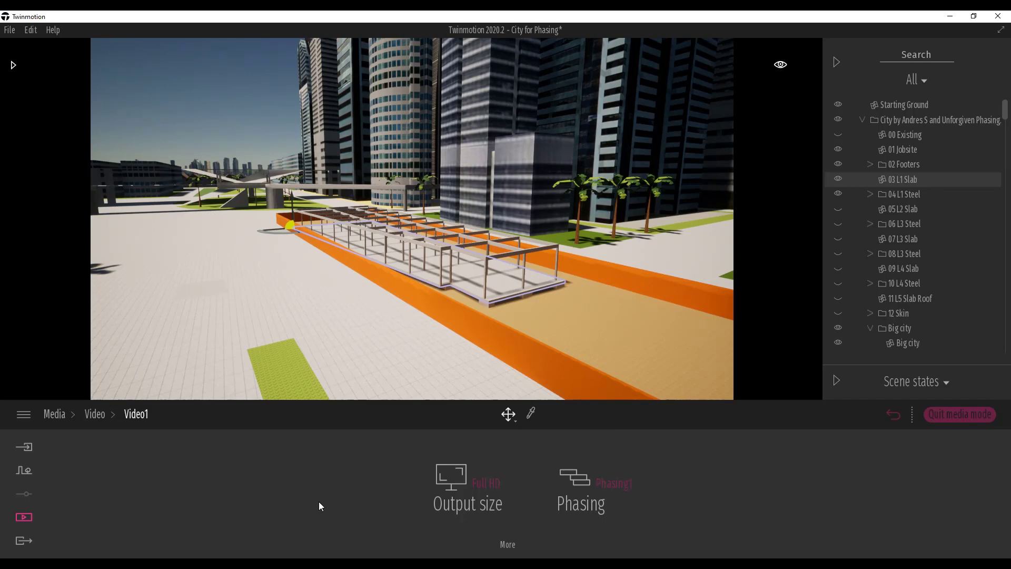
left_click(93, 415)
left_click(208, 465)
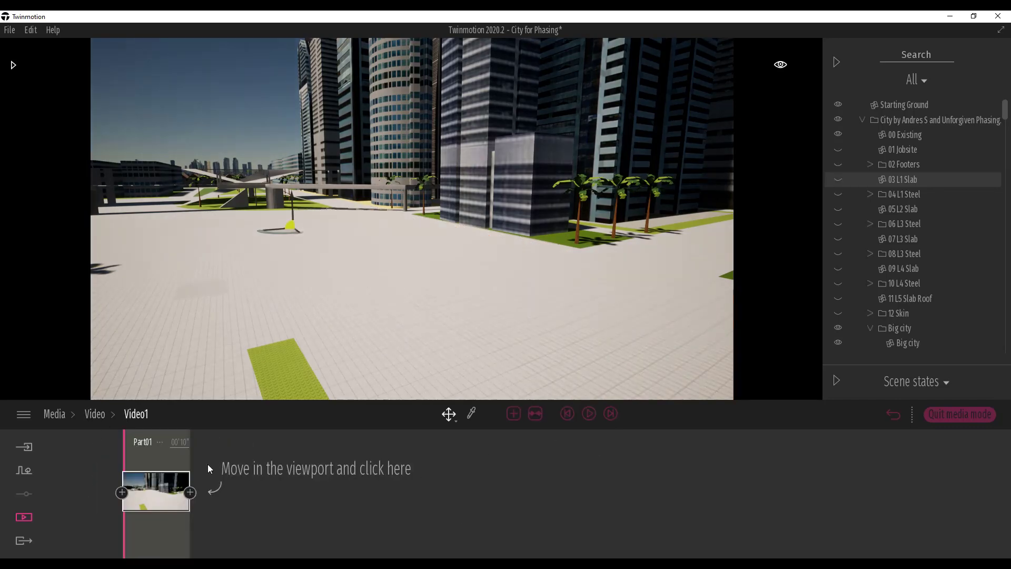
left_click(588, 415)
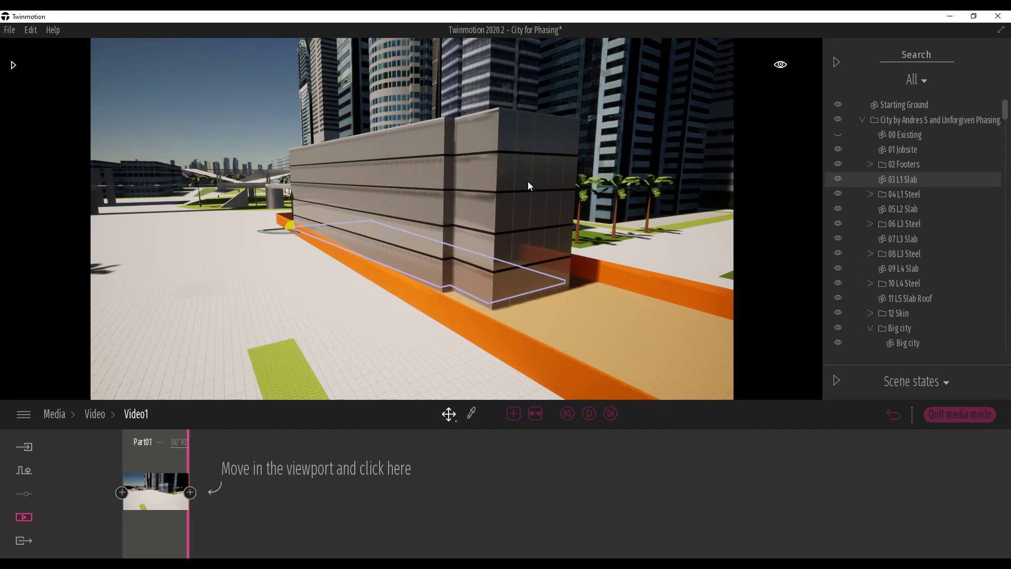
- Re-capture the first keyframe from a viewpoint farther back along the jobsite and add a second keyframe after it
key("w")
key("a")
mouse_move(414, 258)
right_mouse_down()
mouse_move(485, 251)
mouse_move(416, 259)
mouse_move(420, 268)
mouse_move(413, 258)
right_mouse_up()
key("e")
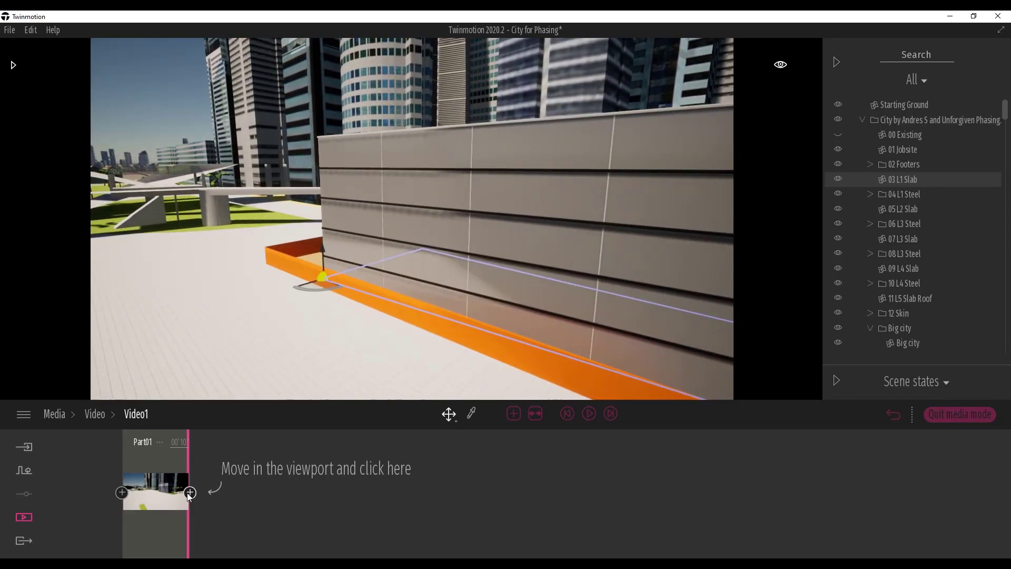
mouse_move(300, 322)
right_mouse_down()
mouse_move(352, 323)
mouse_move(317, 325)
right_mouse_up()
key("s")
key("d")
right_click_drag(241, 323, 235, 323)
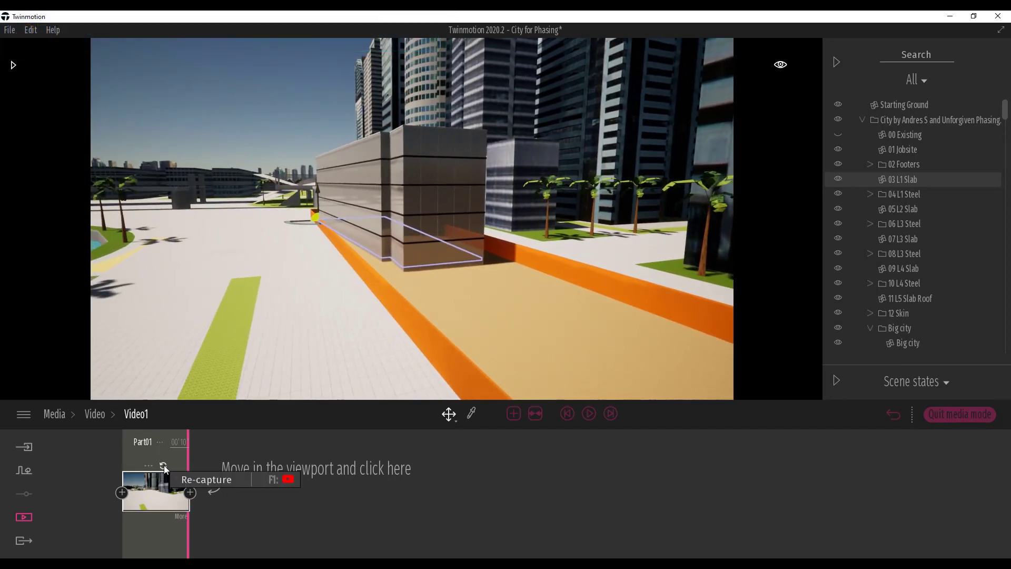
left_click(164, 466)
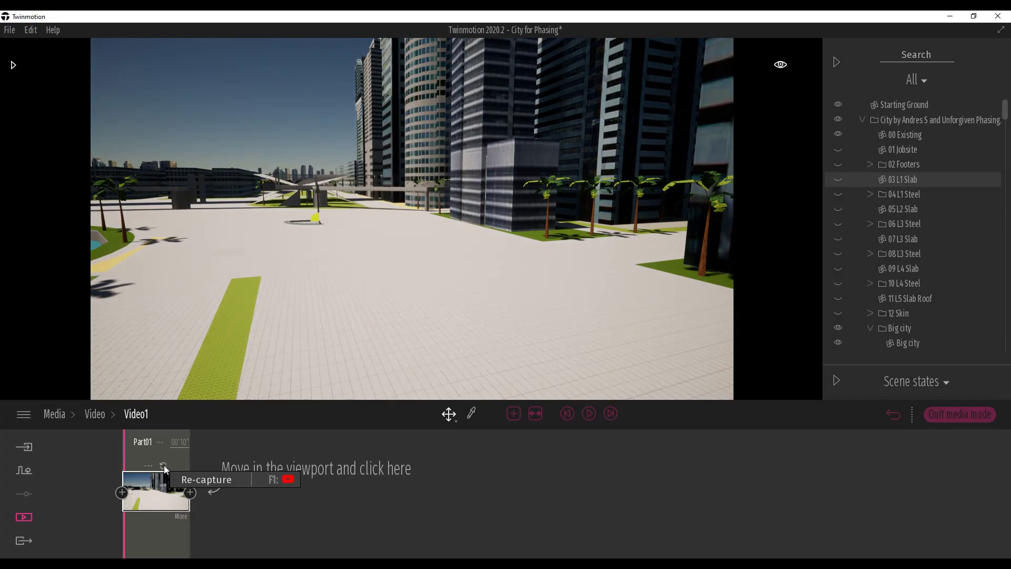
left_click(191, 493)
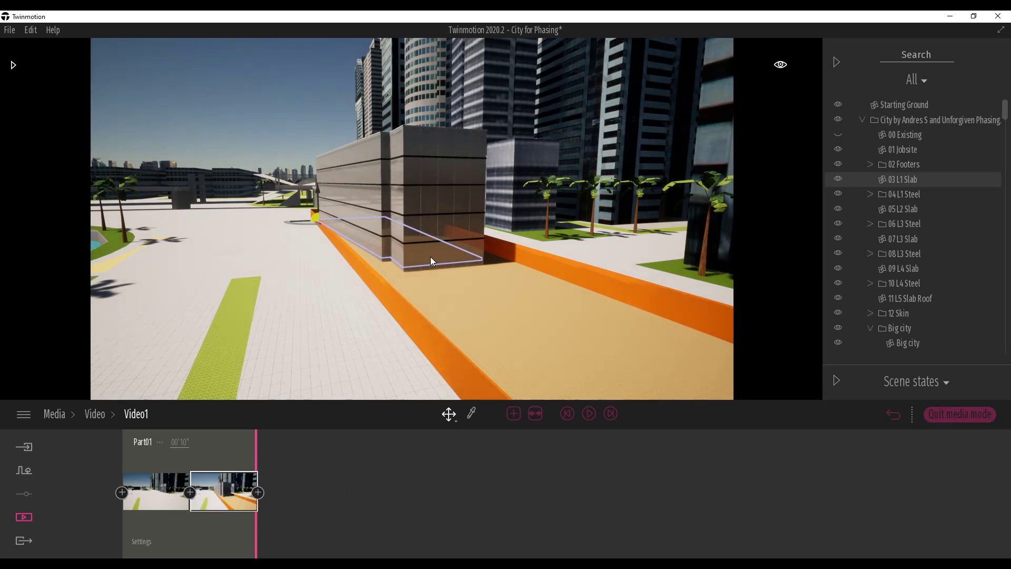
left_click(194, 502)
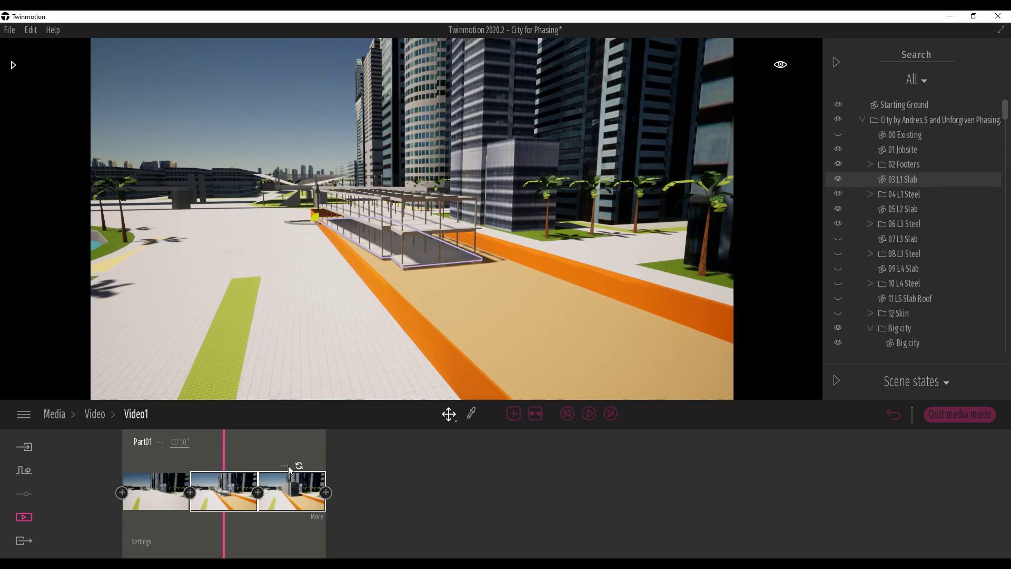
left_click(286, 465)
left_click(269, 418)
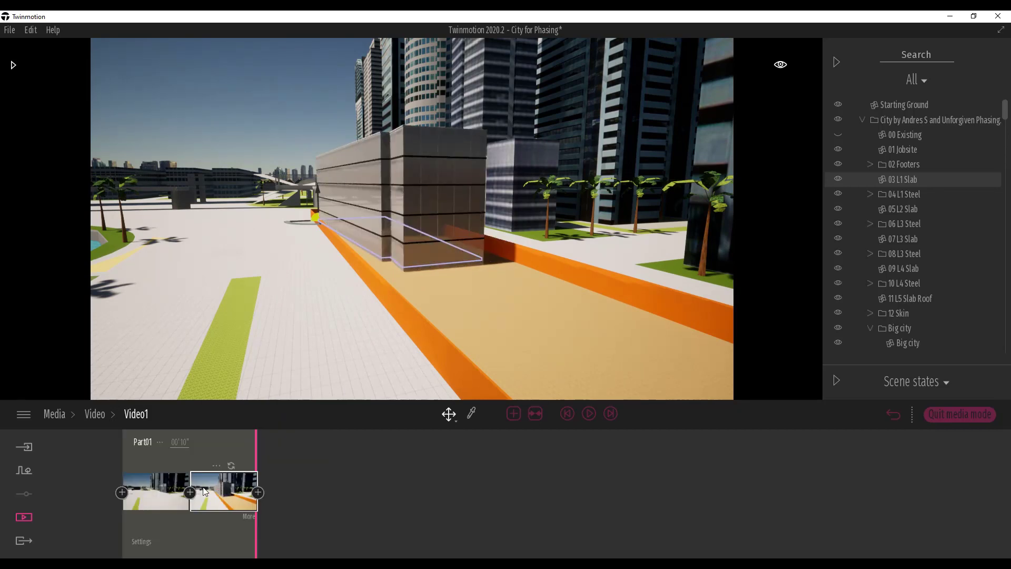
- Re-capture the second keyframe as a close view along the building's long facade and play the video from the first keyframe
key("w")
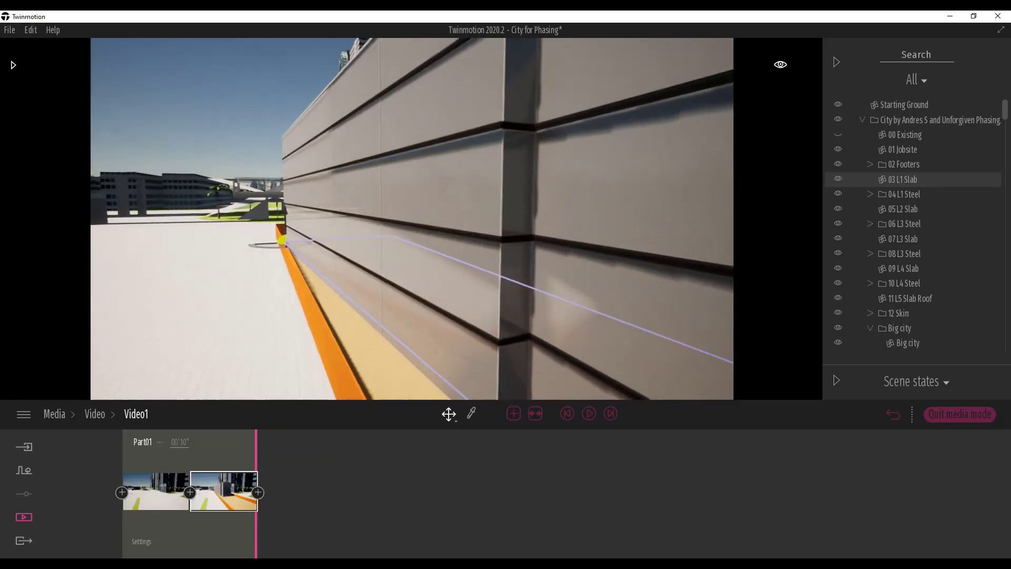
right_click_drag(345, 311, 370, 310)
mouse_move(229, 498)
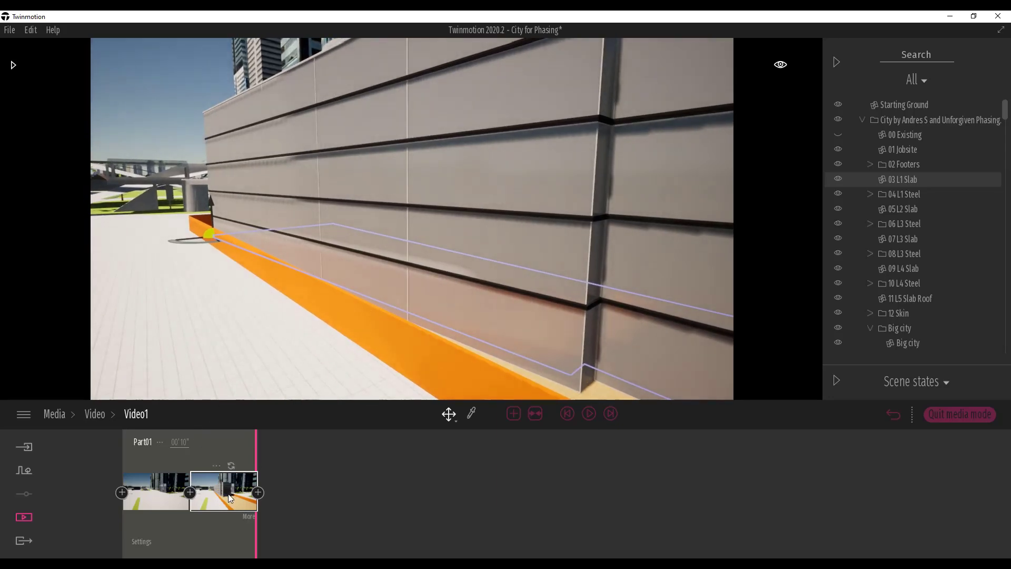
left_click(232, 466)
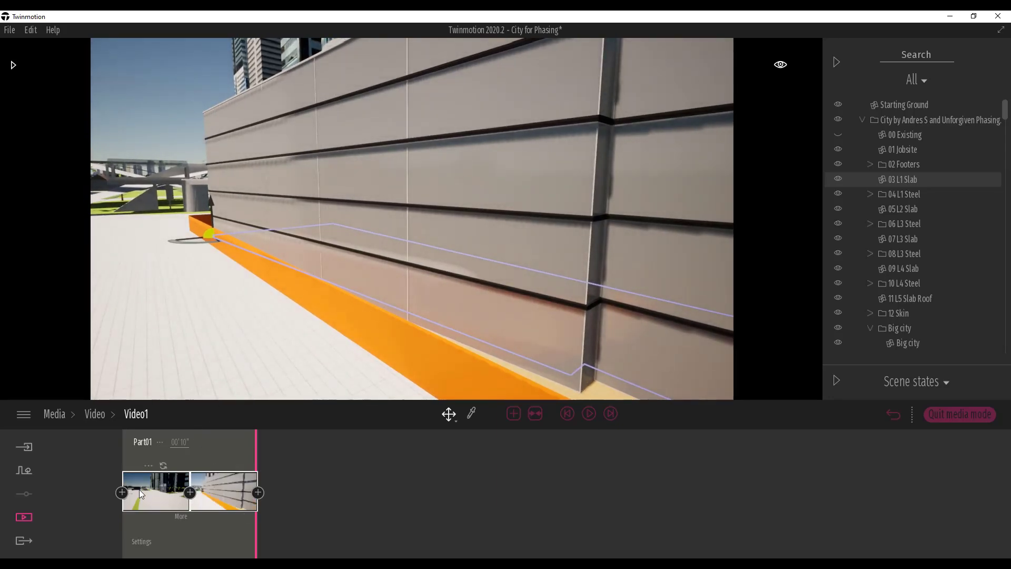
left_click(156, 489)
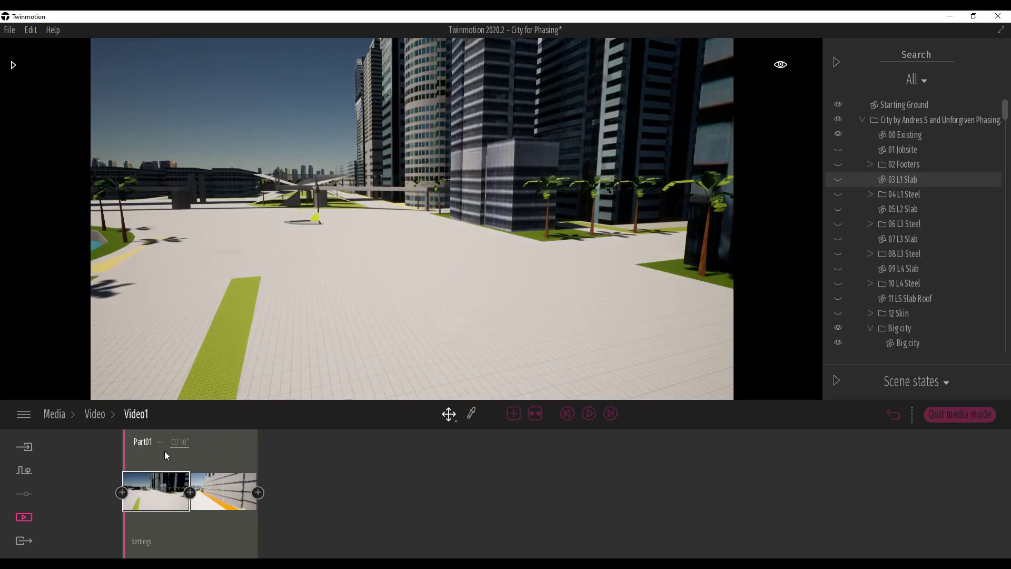
left_click(589, 414)
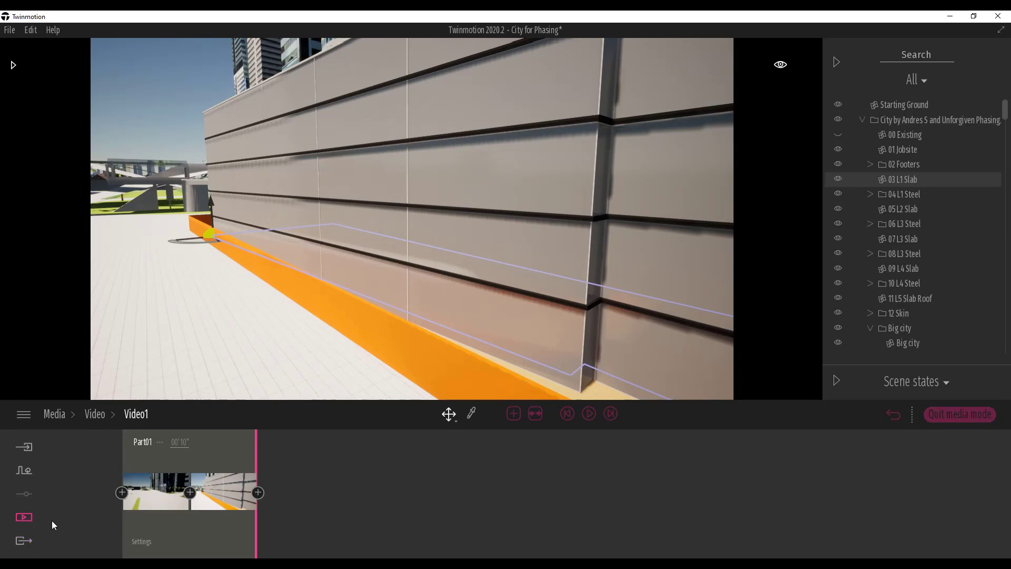
- Rename the video as Phasing Animation in the video list
left_click(24, 519)
left_click(521, 489)
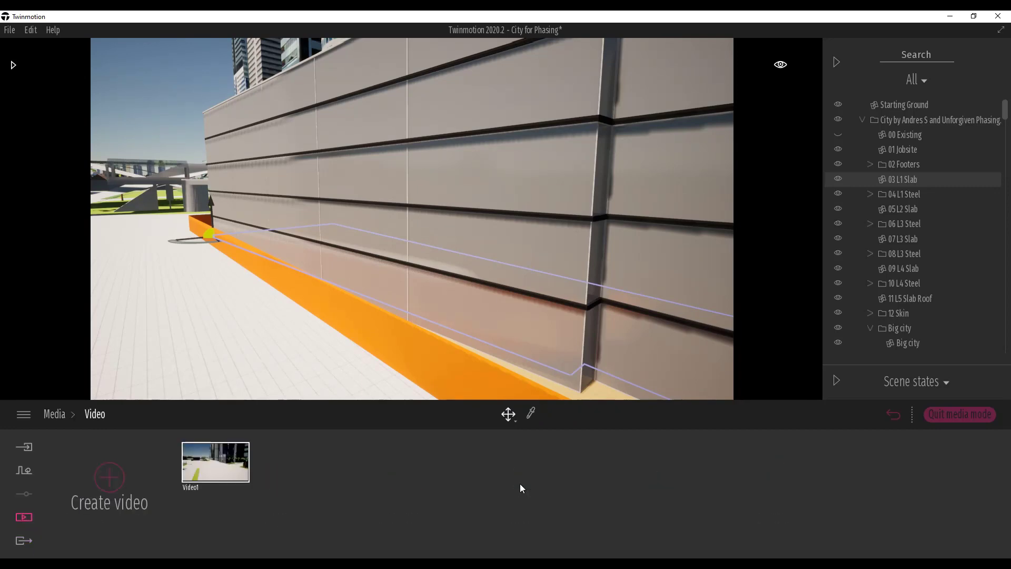
left_click(191, 487)
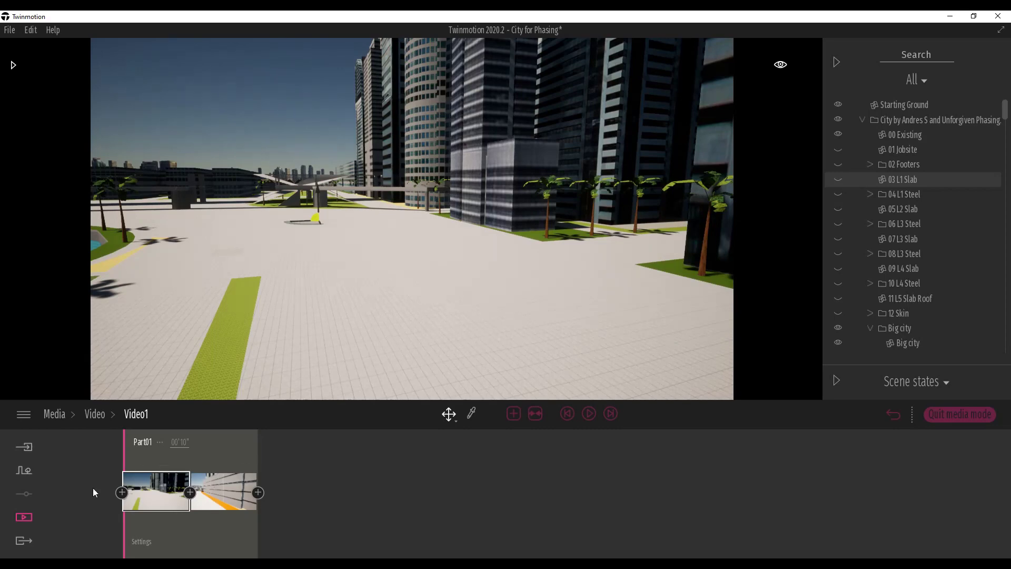
left_click(24, 517)
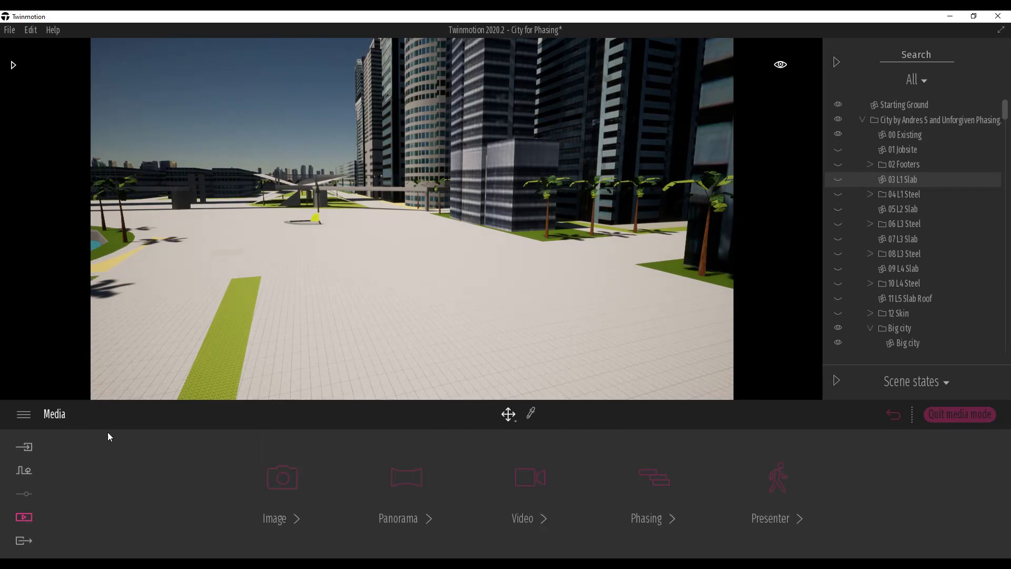
left_click(510, 490)
left_click(217, 445)
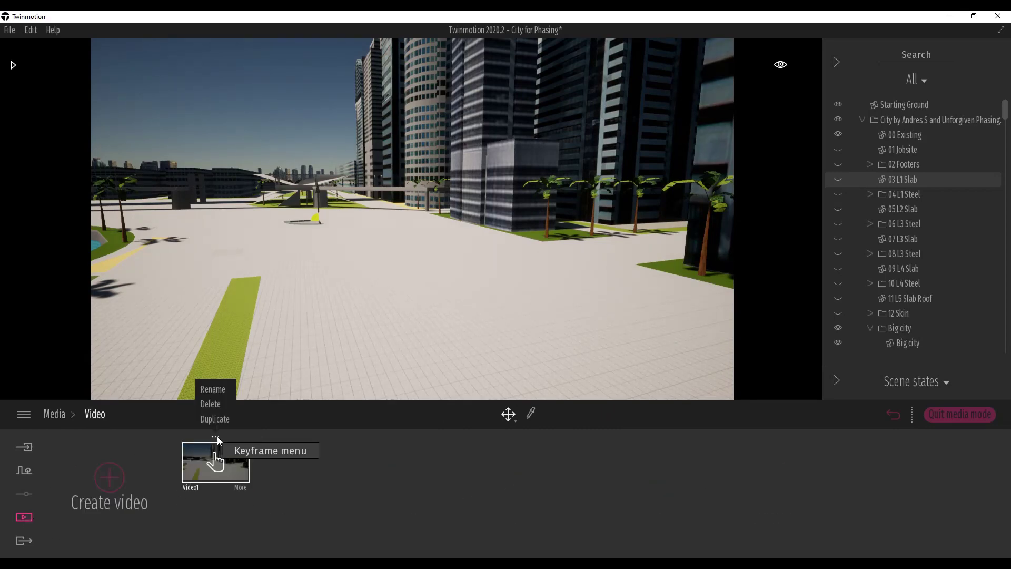
left_click(220, 389)
type("Phasing")
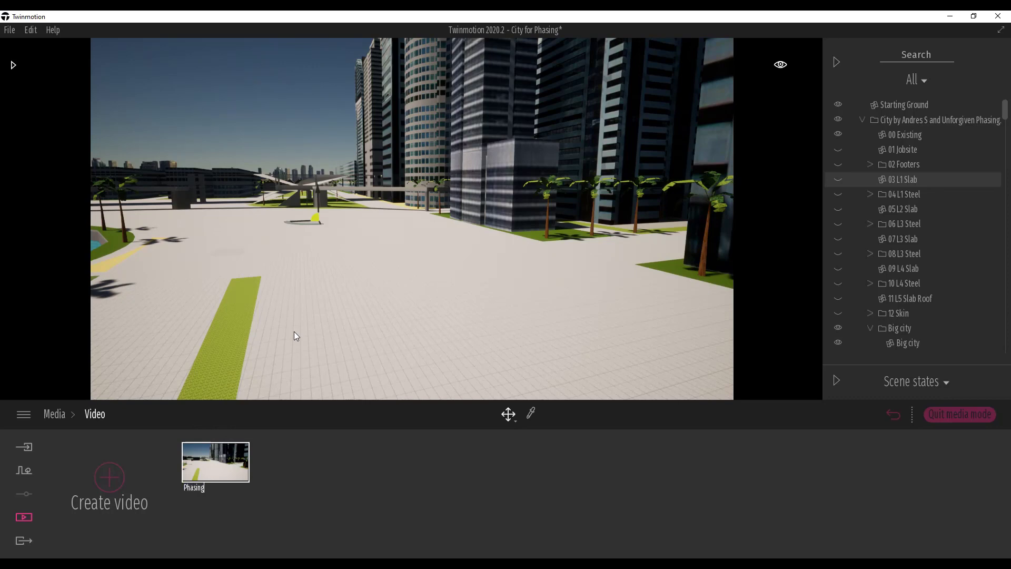
type(" Animation")
key("Return")
- Export the Phasing Animation video to the 44 Phasing Animation folder
left_click(24, 541)
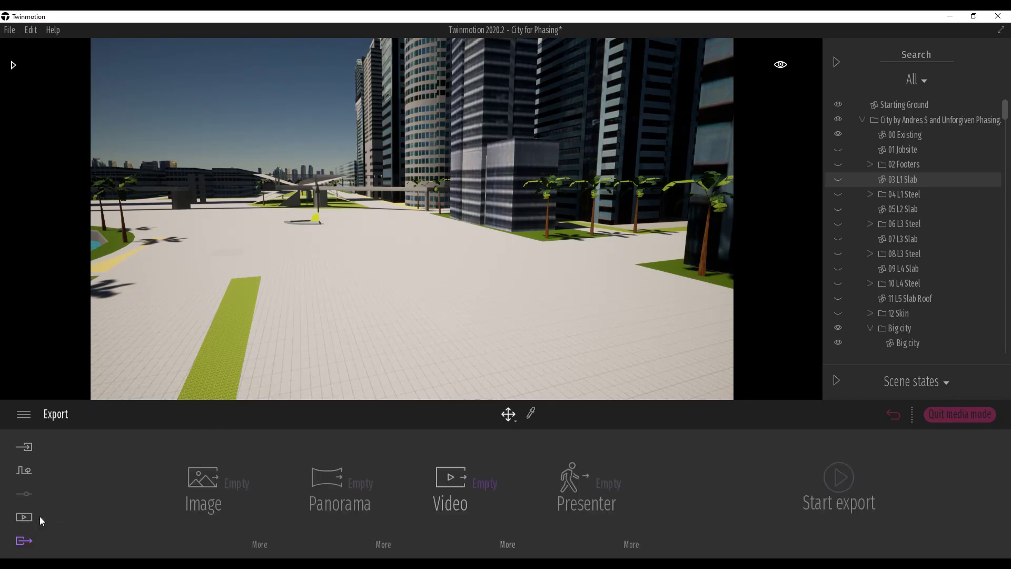
left_click(474, 480)
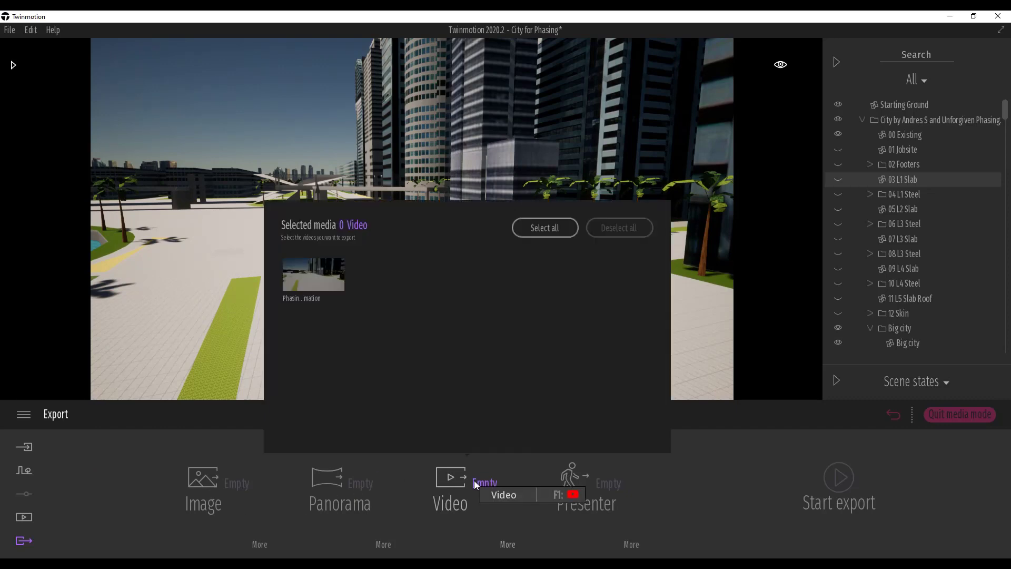
left_click(336, 280)
left_click(330, 276)
left_click(332, 275)
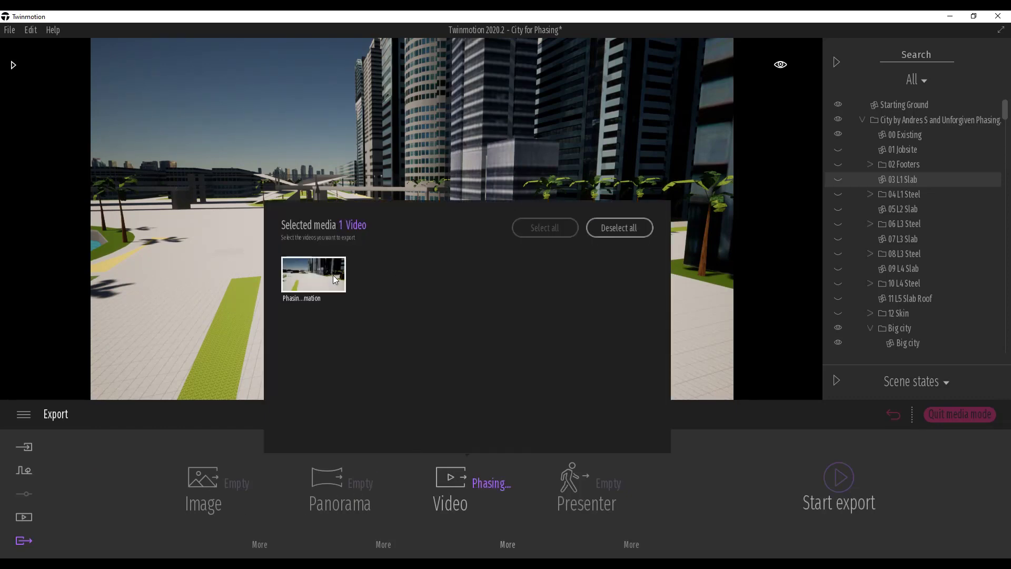
left_click(557, 475)
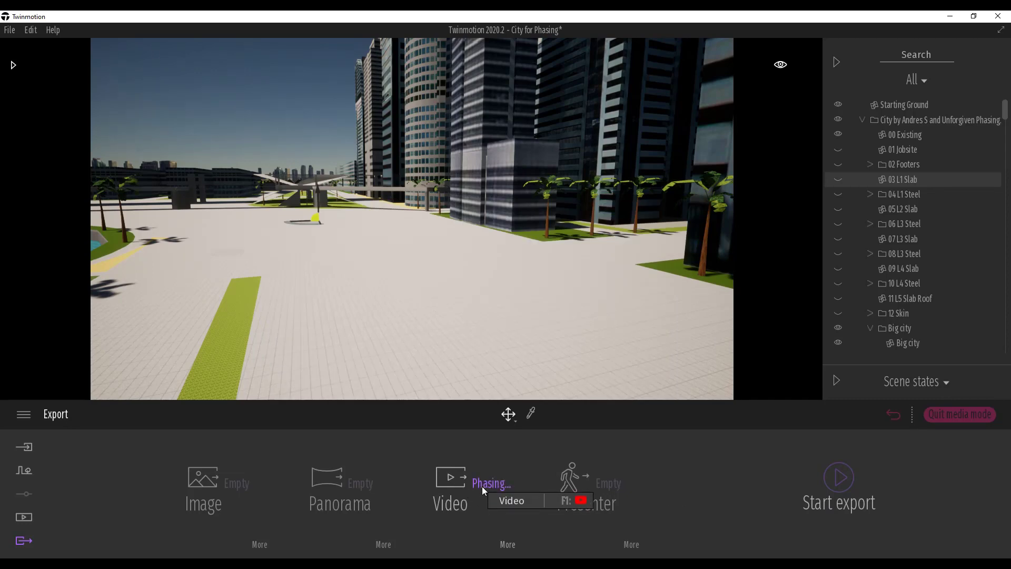
left_click(839, 476)
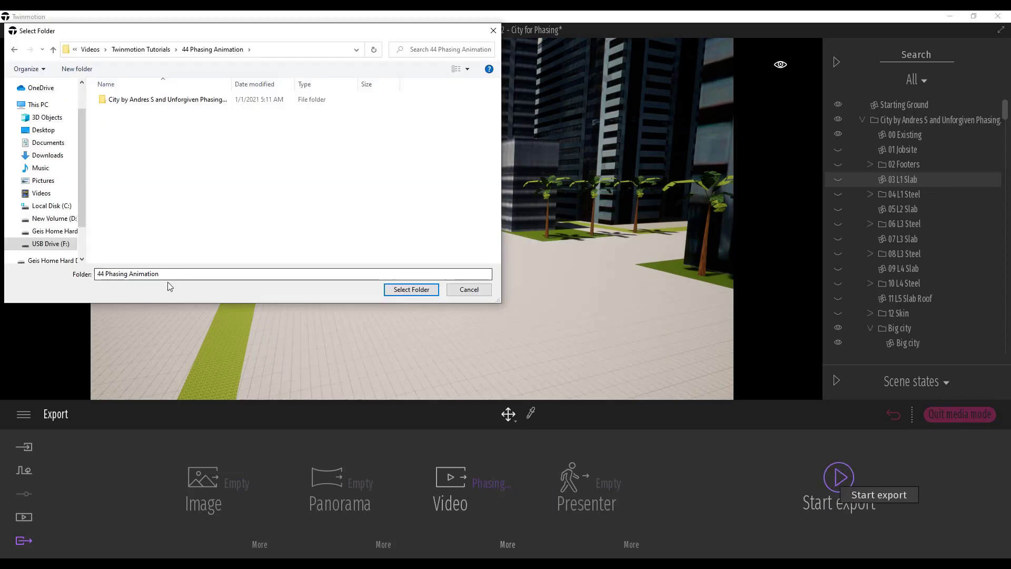
left_click(406, 289)
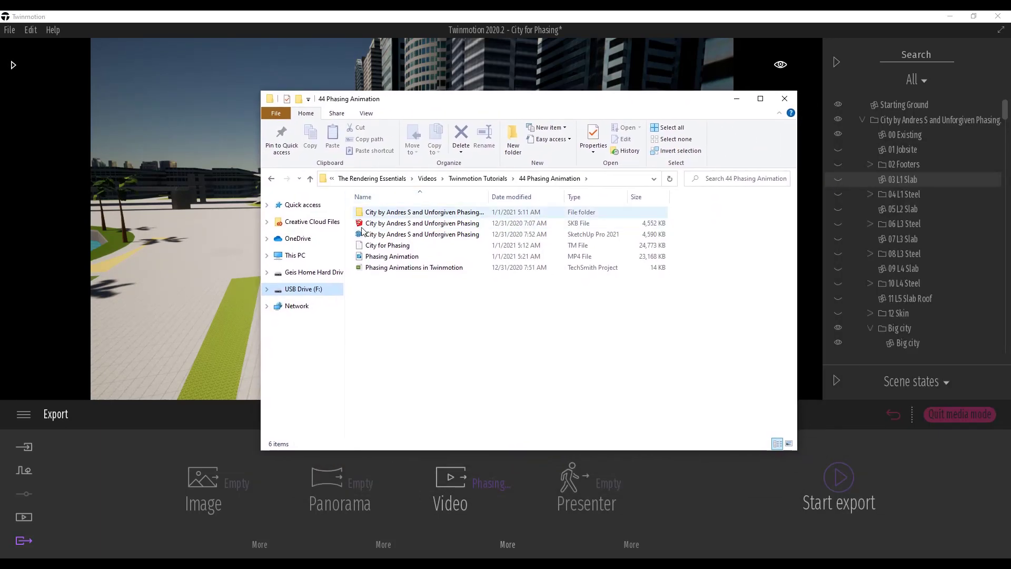
- Open the exported Phasing Animation MP4 file from the folder and play it
double_click(385, 260)
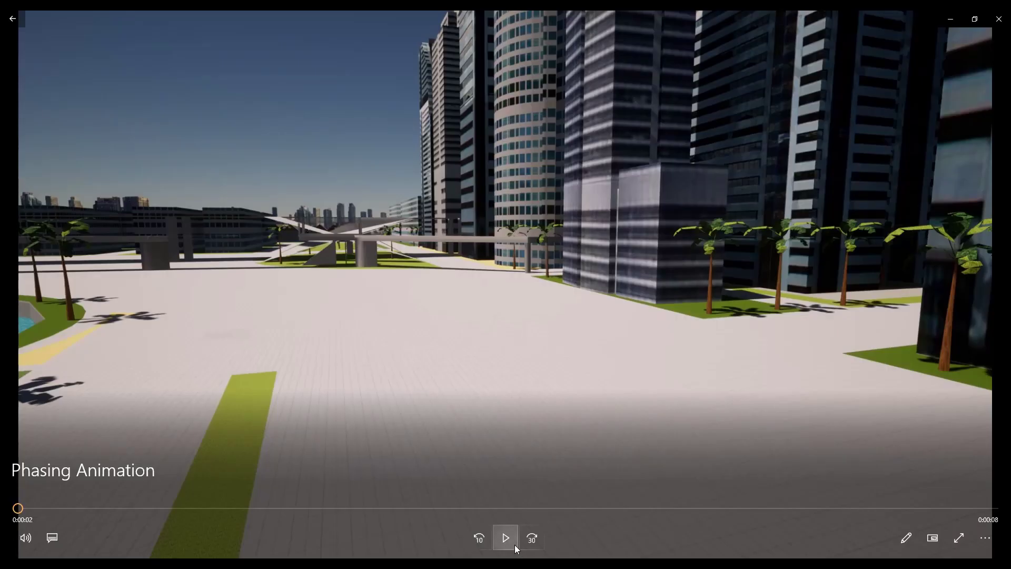
left_click(506, 538)
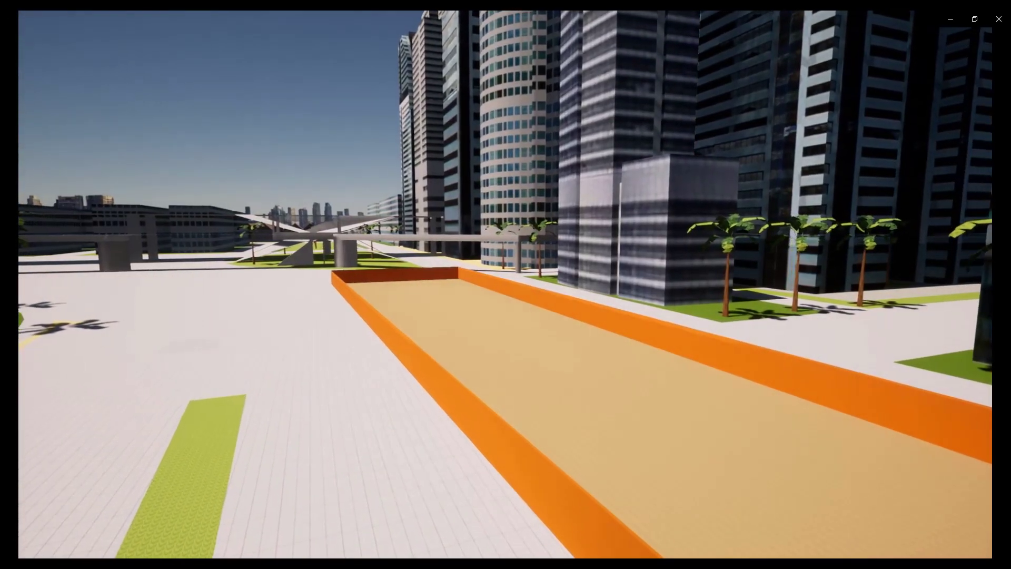